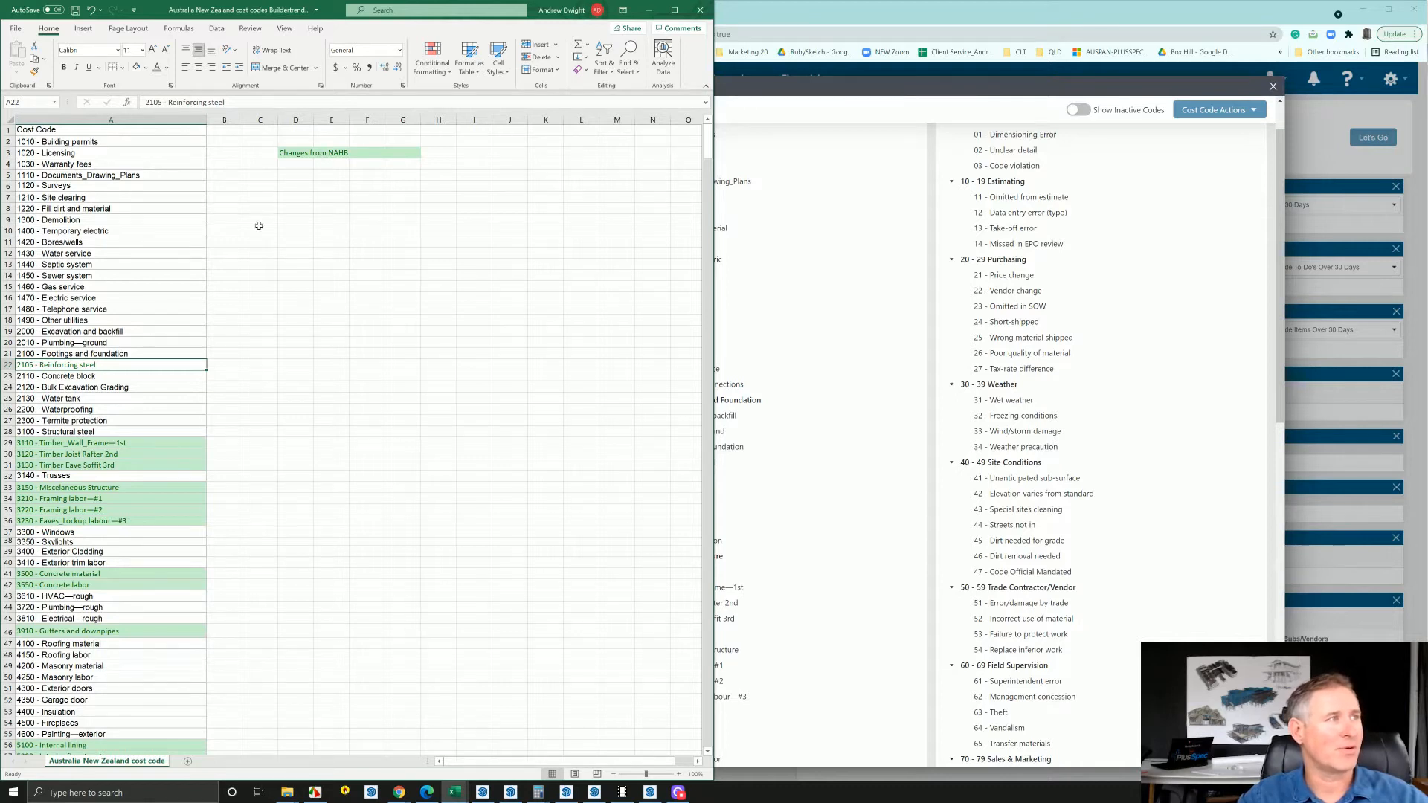
Copy the "2105 - Reinforcing steel" cost code from the Australia New Zealand cost code sheet
click(253, 352)
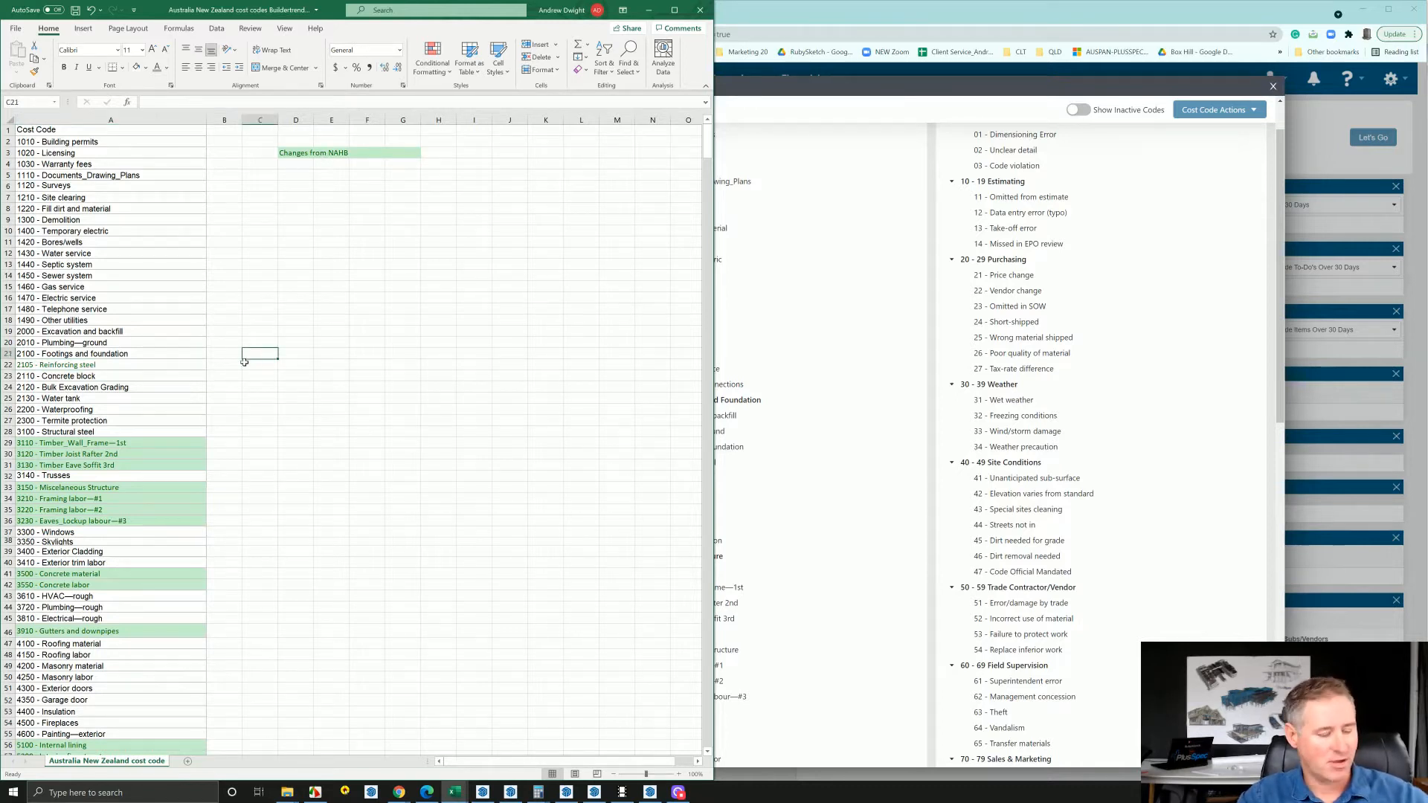
key(Left)
key(Left)
key(Down)
key(ctrl+c)
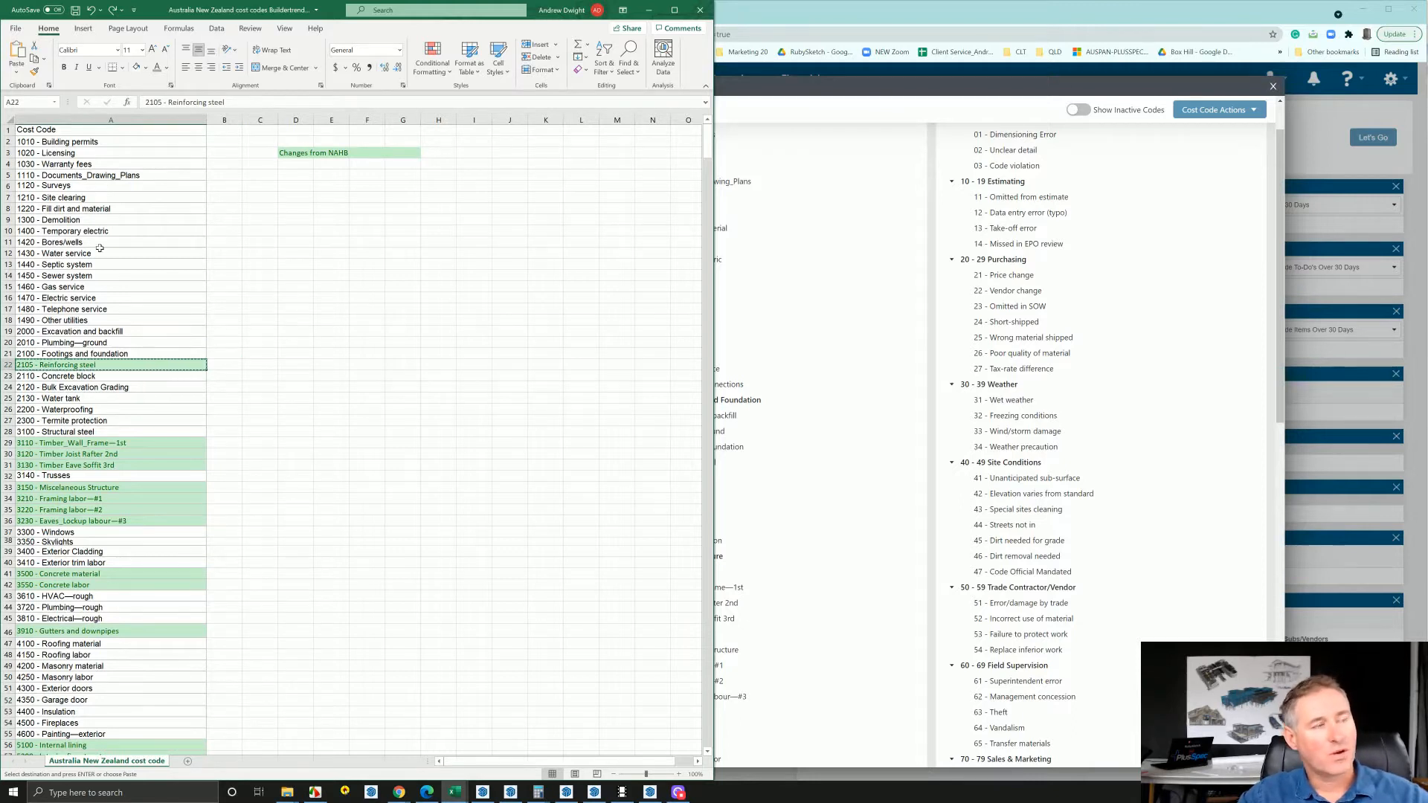
Switch to Buildertrend's cost code setup and examine the available cost code actions
click(957, 94)
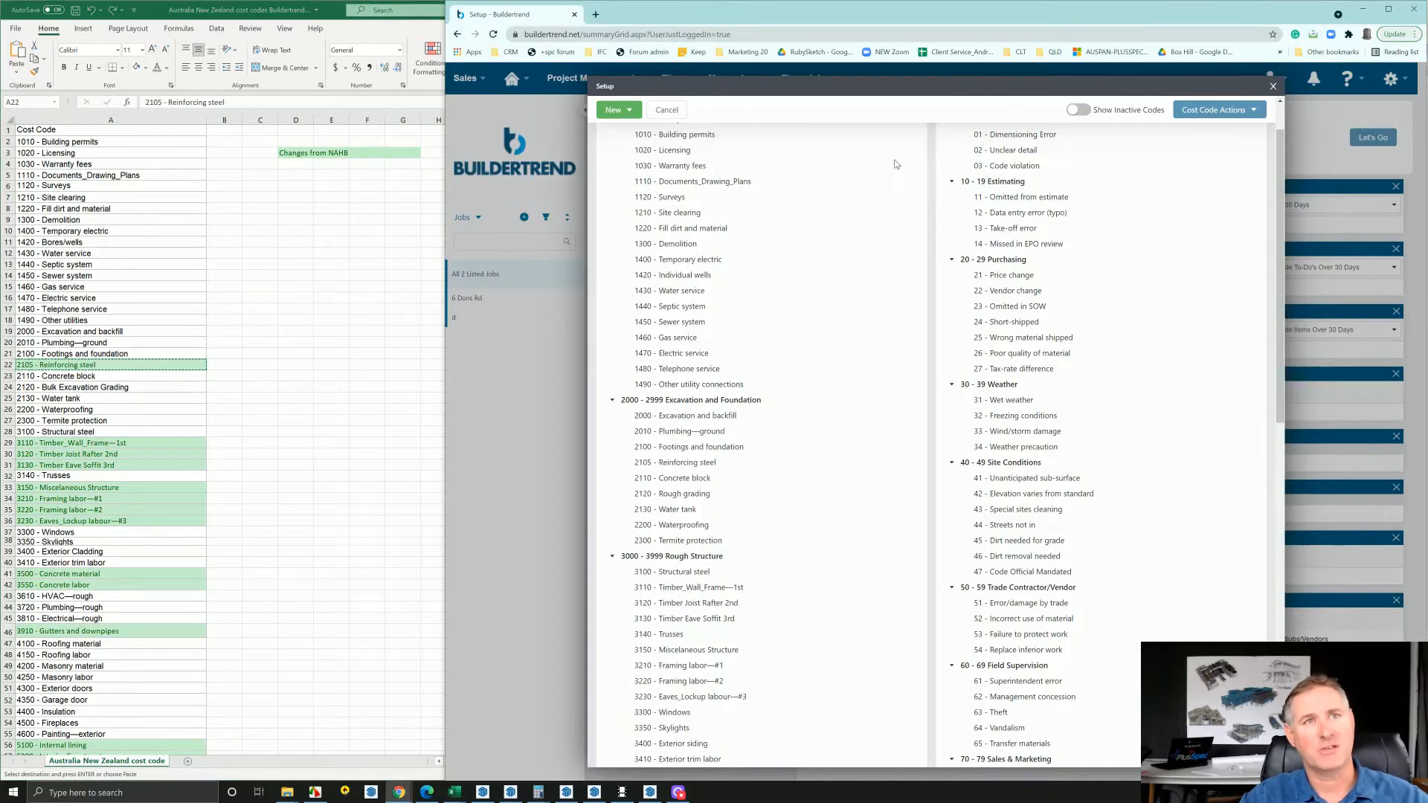
click(1255, 112)
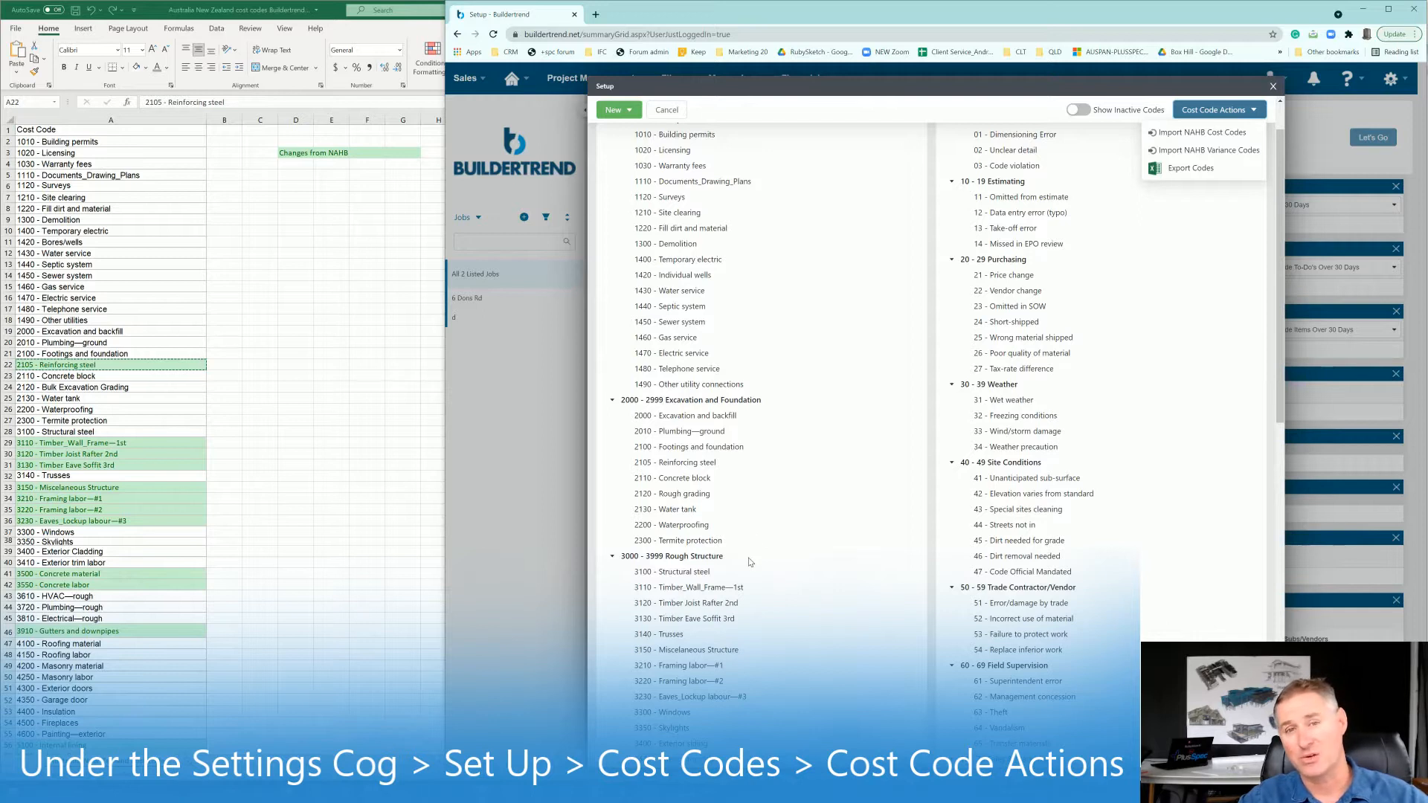
click(1178, 342)
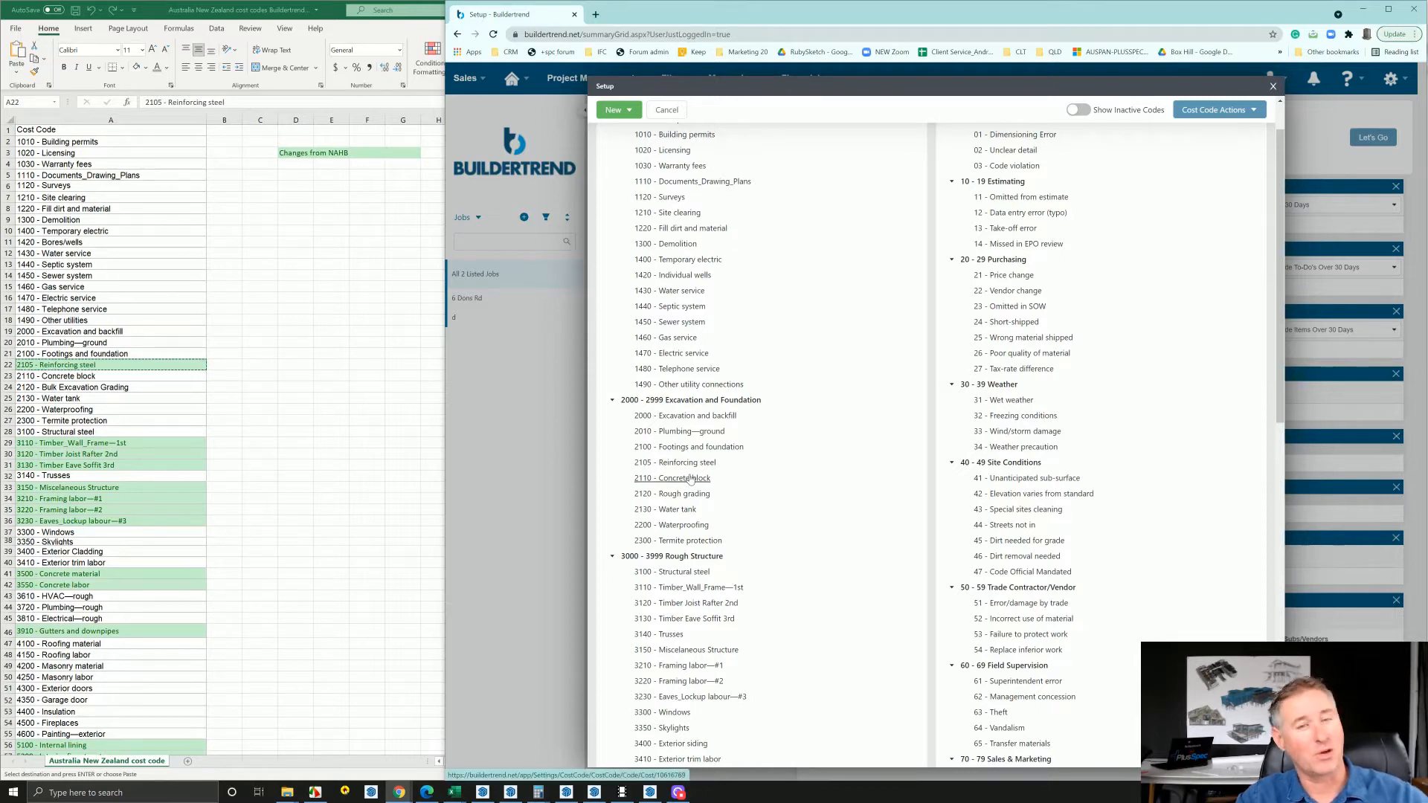
Open the "2105 - Reinforcing steel" cost code in Buildertrend's editor, inspect its title, and close it without saving
click(272, 324)
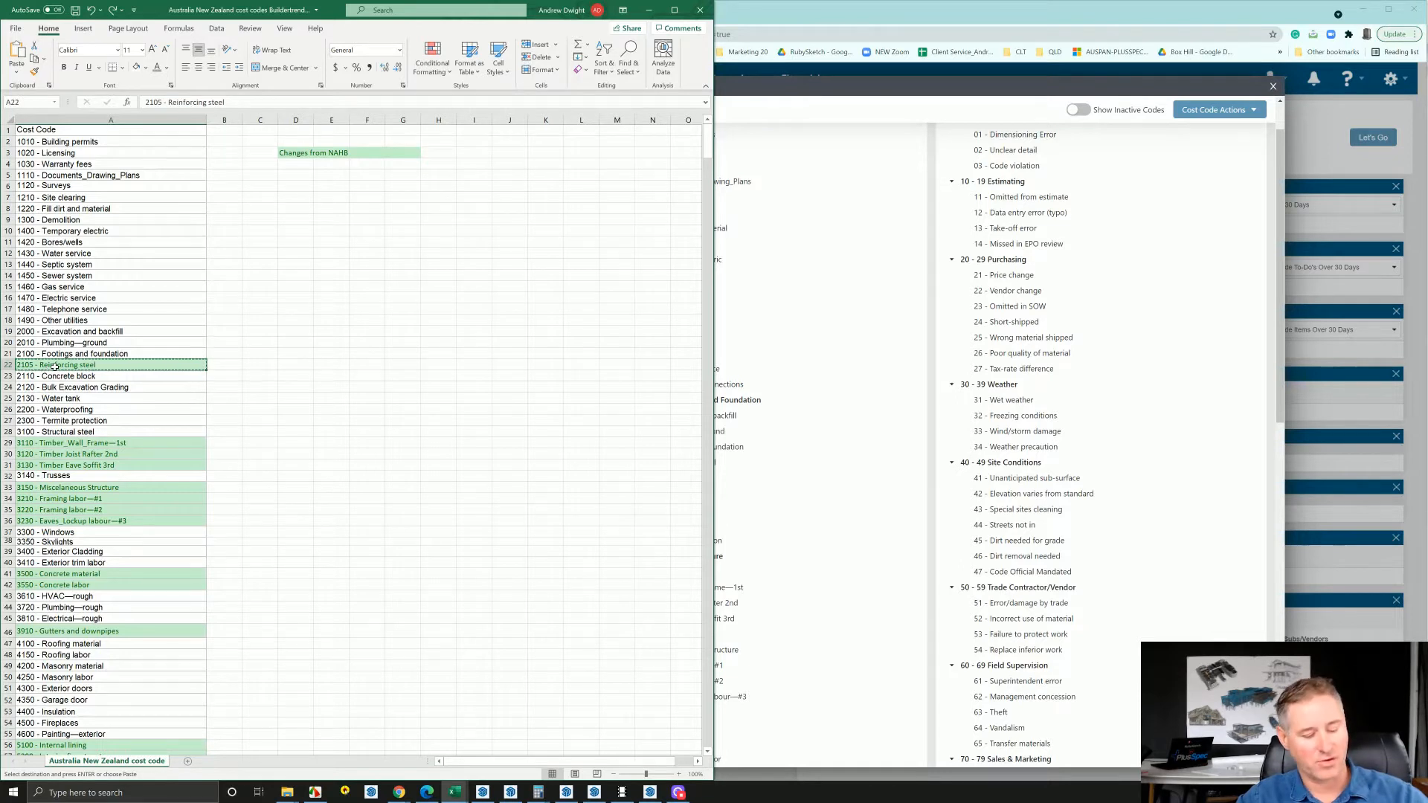
click(848, 386)
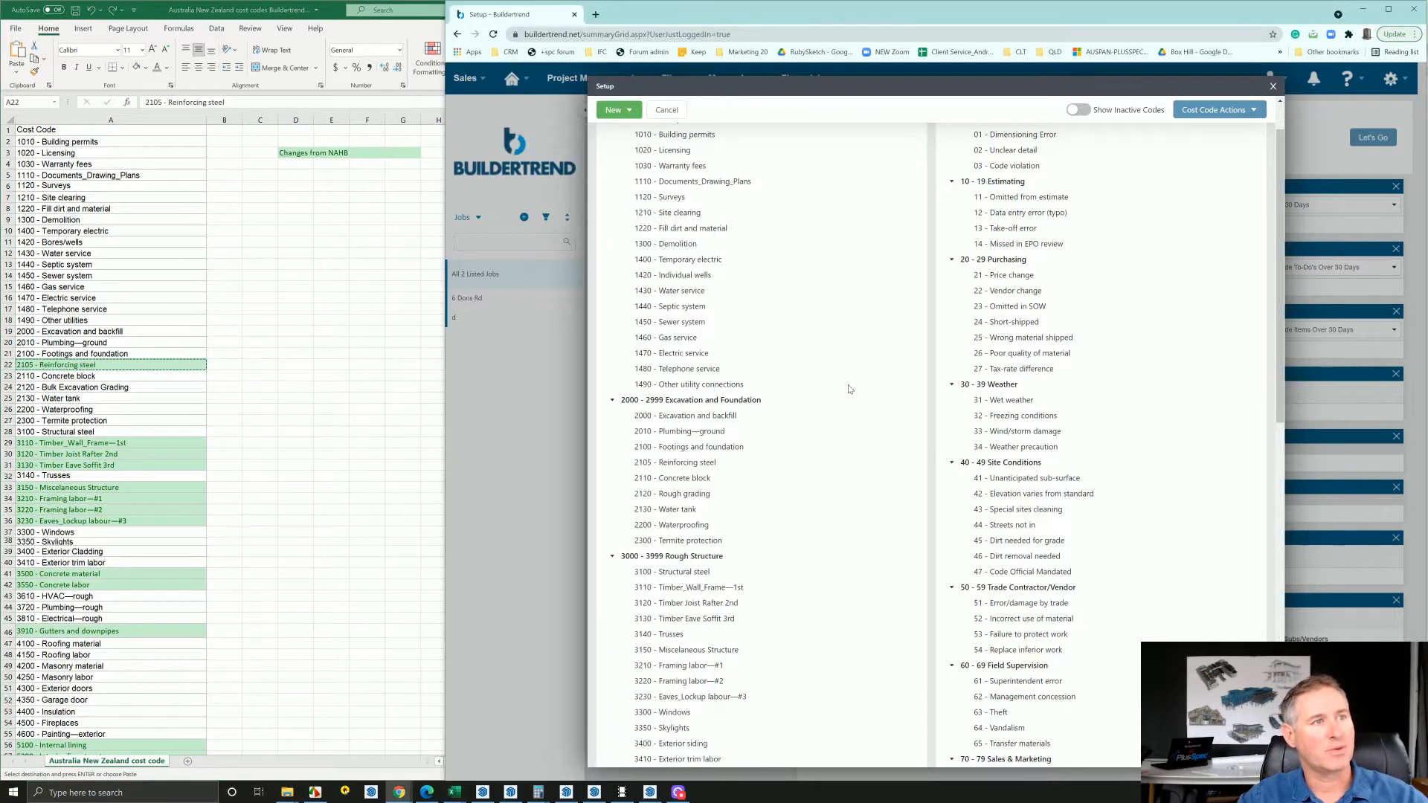
click(683, 467)
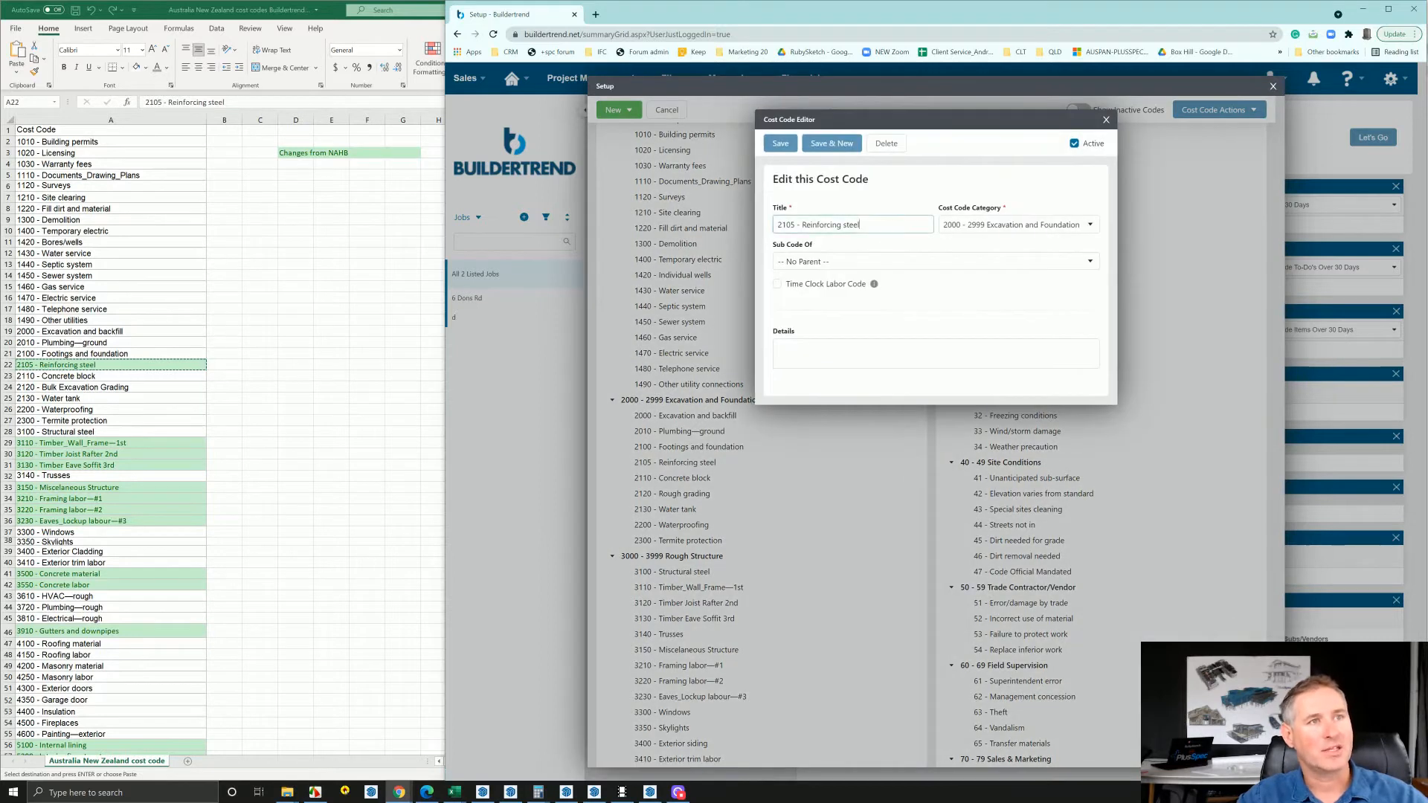
drag(861, 225, 775, 224)
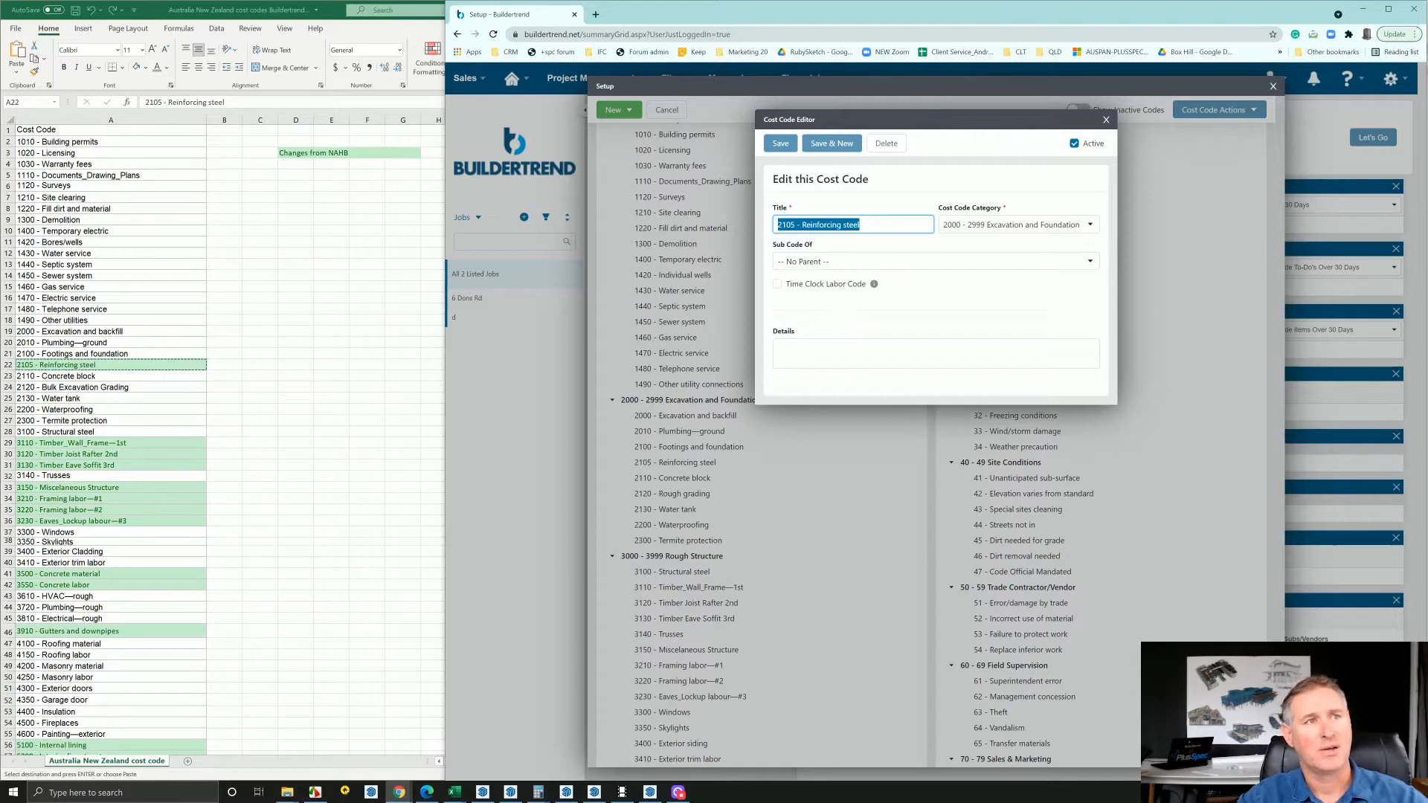
click(837, 431)
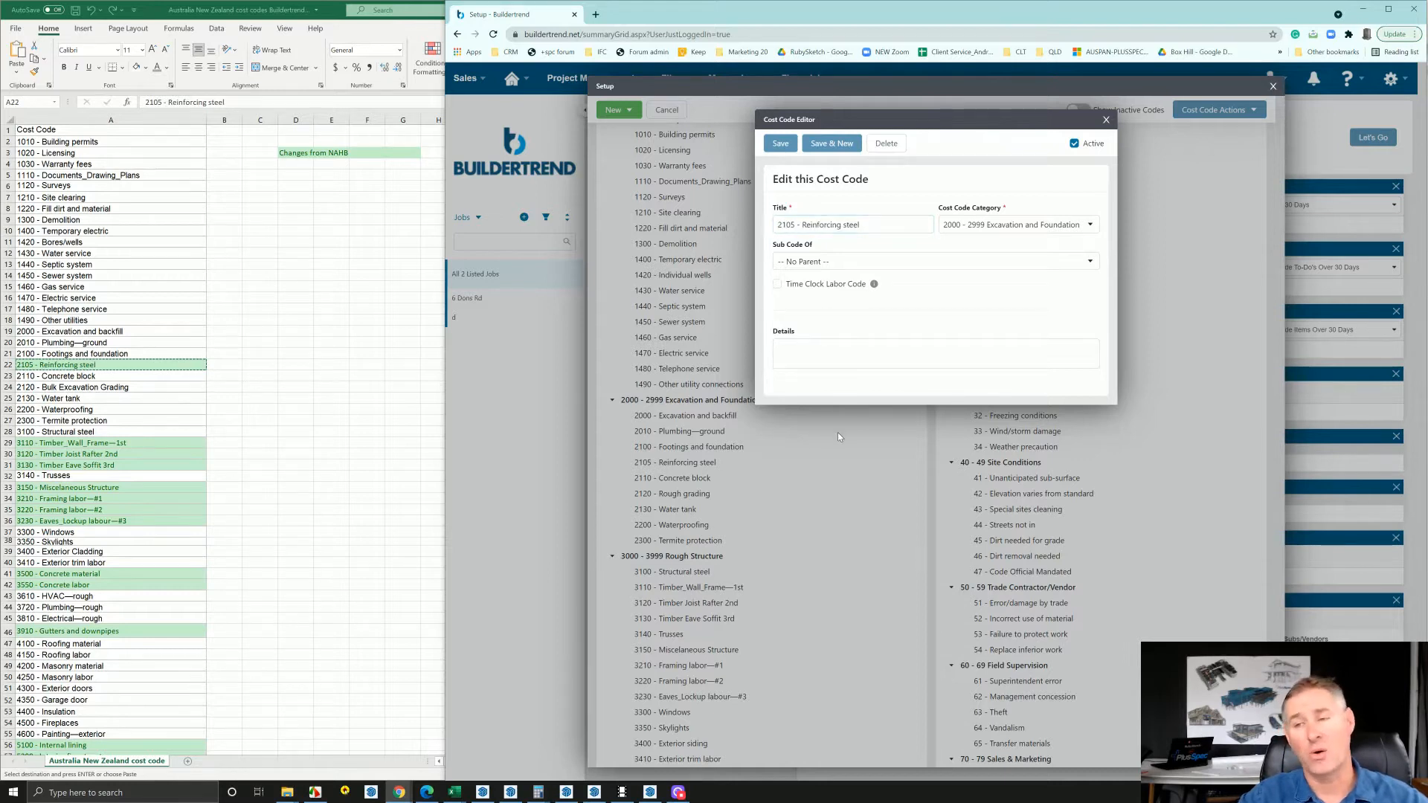
click(1107, 120)
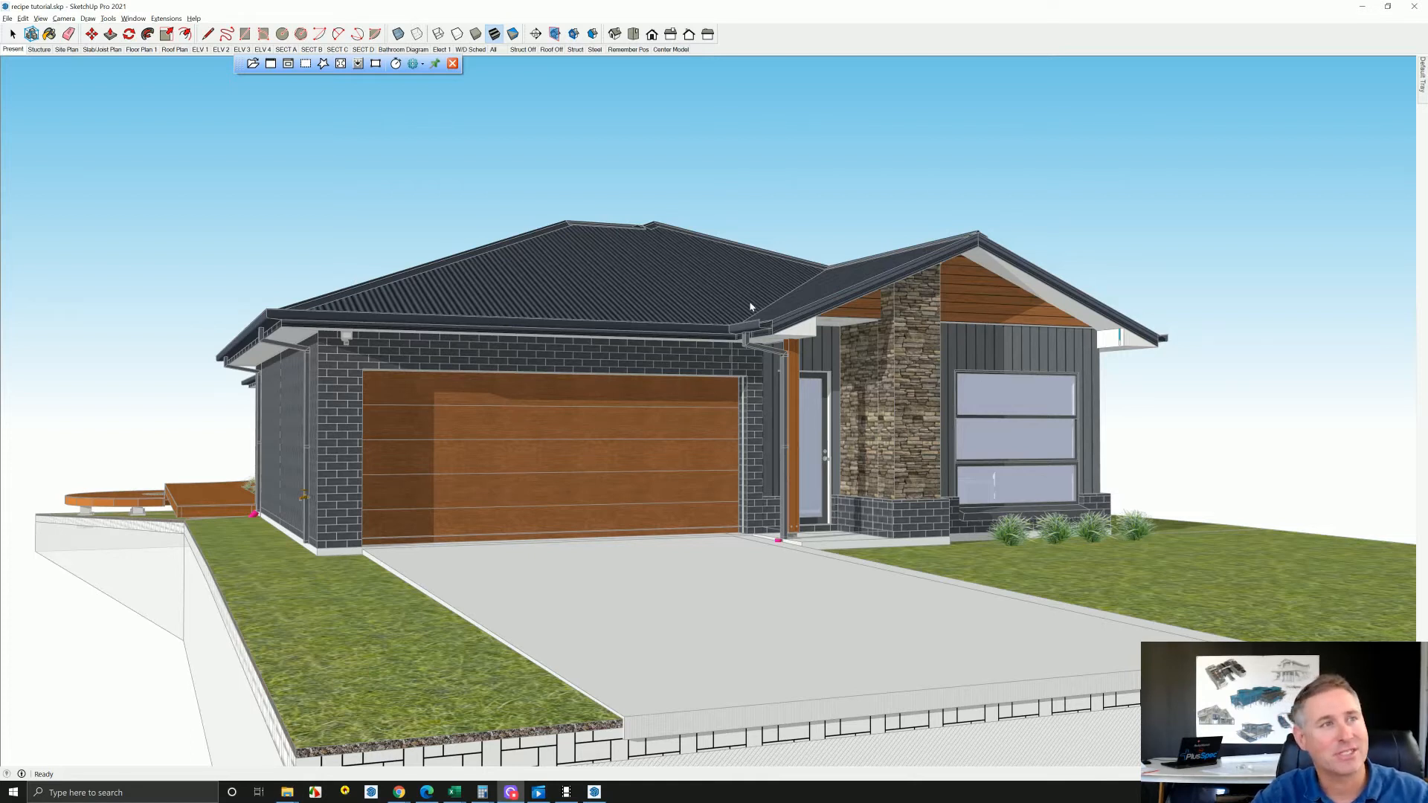
In SketchUp, run a PlusSpec takeoff on the selected roof and import the cost codes from Cost Codes.csv
right_click(647, 234)
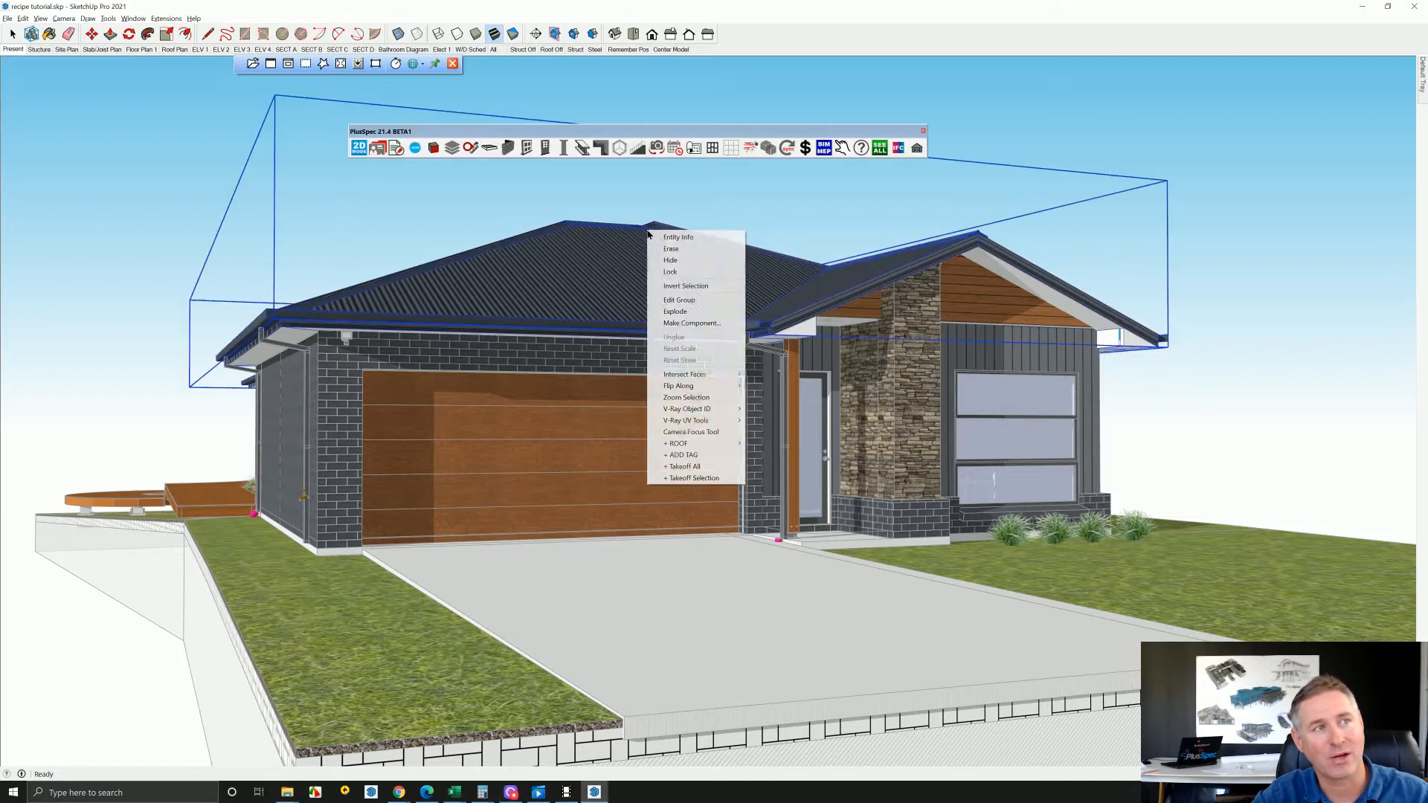
click(684, 477)
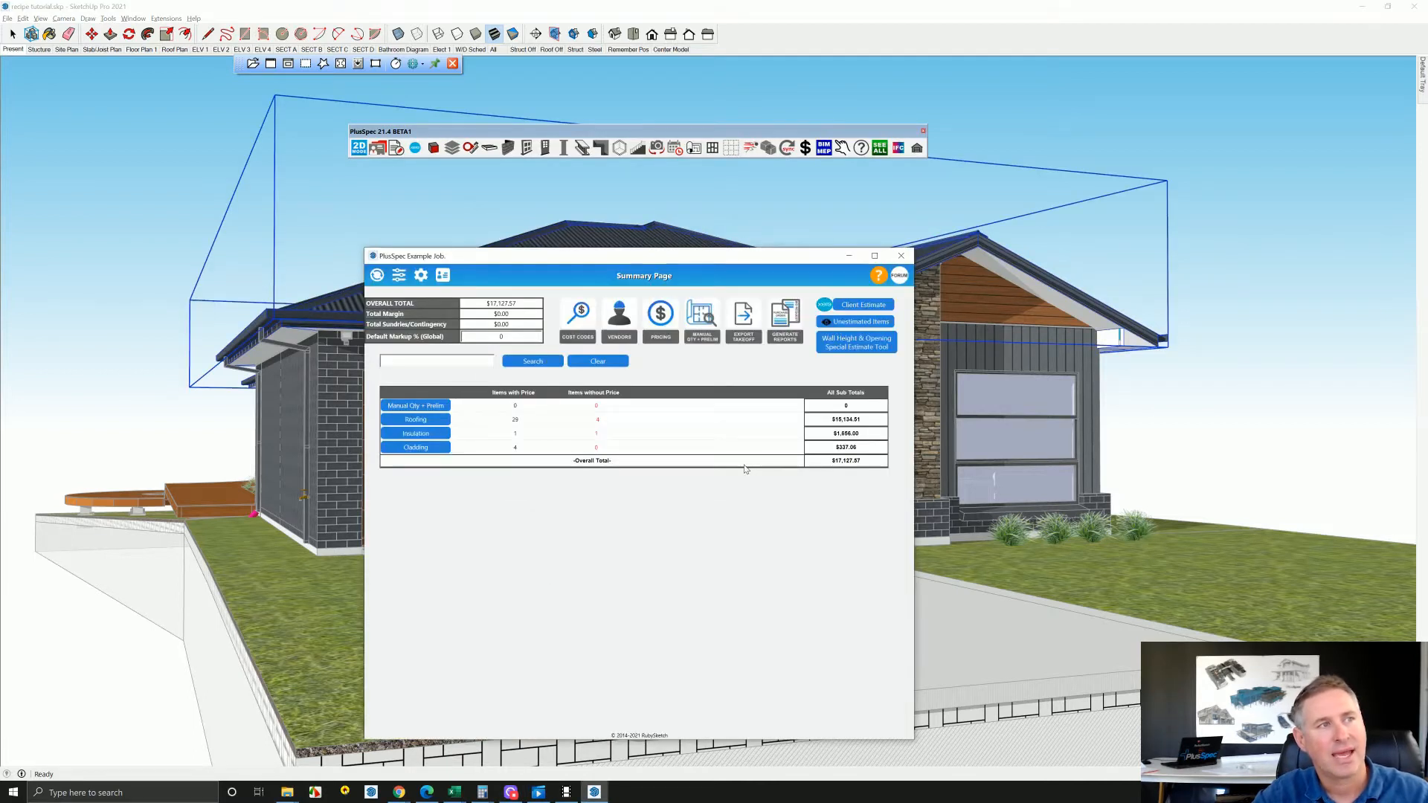
click(580, 320)
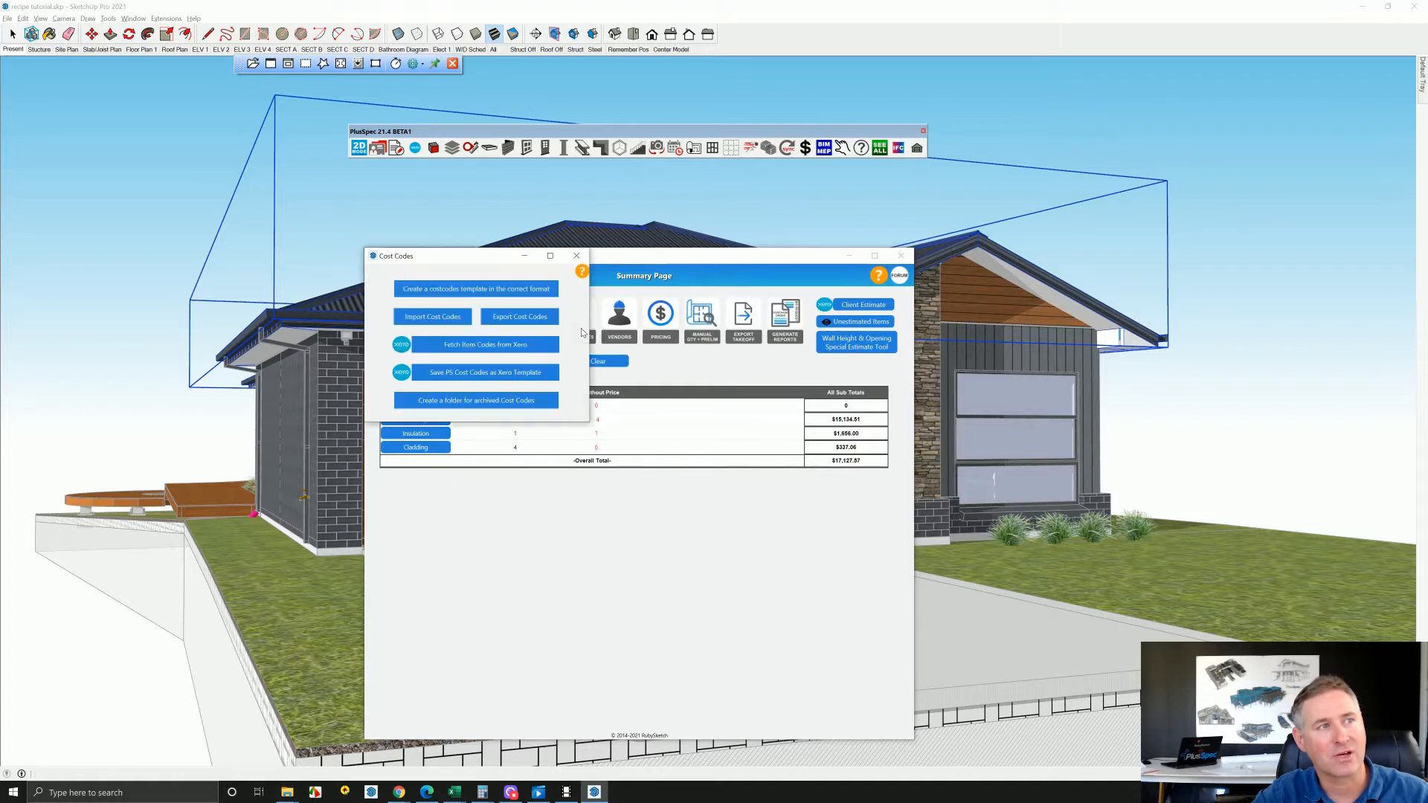
click(451, 318)
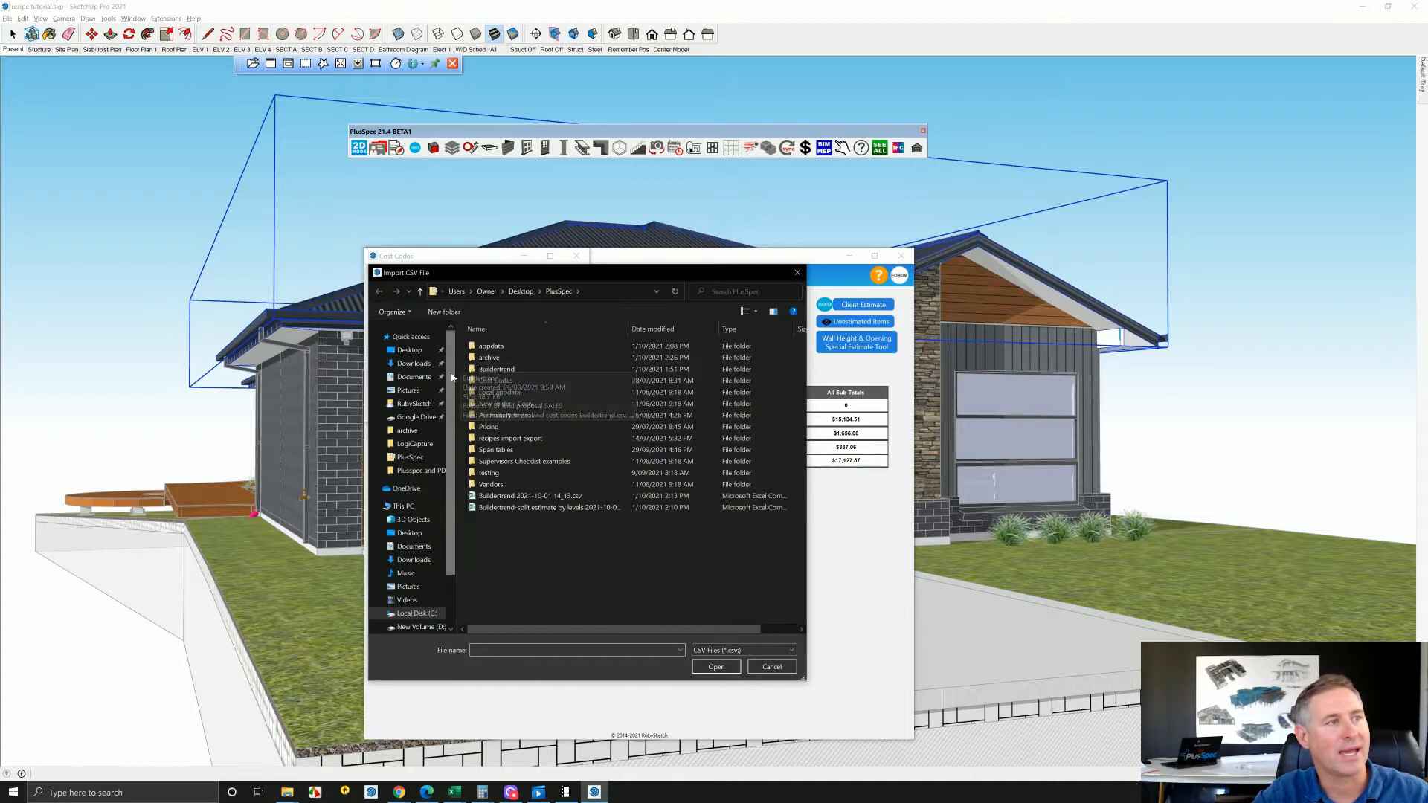
click(410, 338)
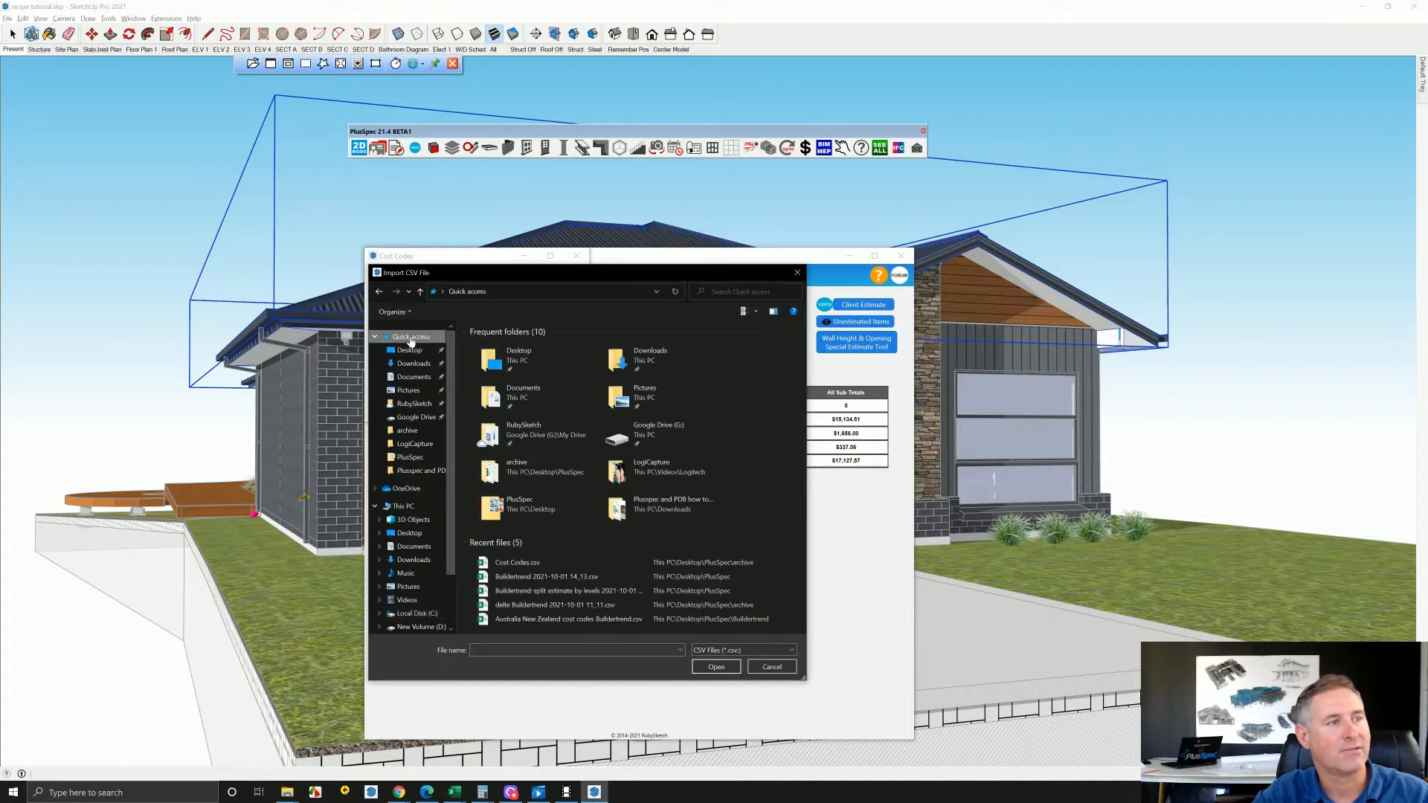
click(532, 568)
click(717, 667)
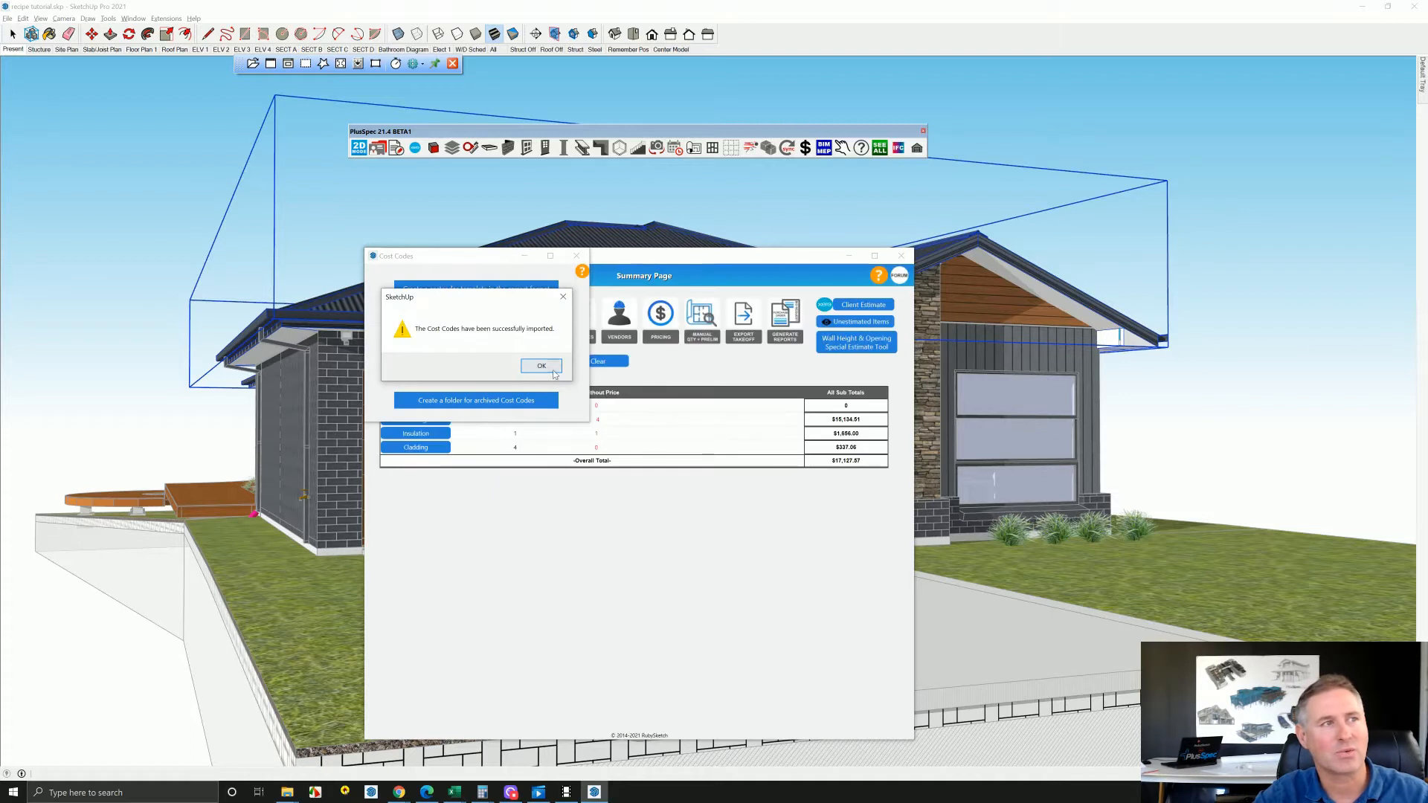
click(549, 369)
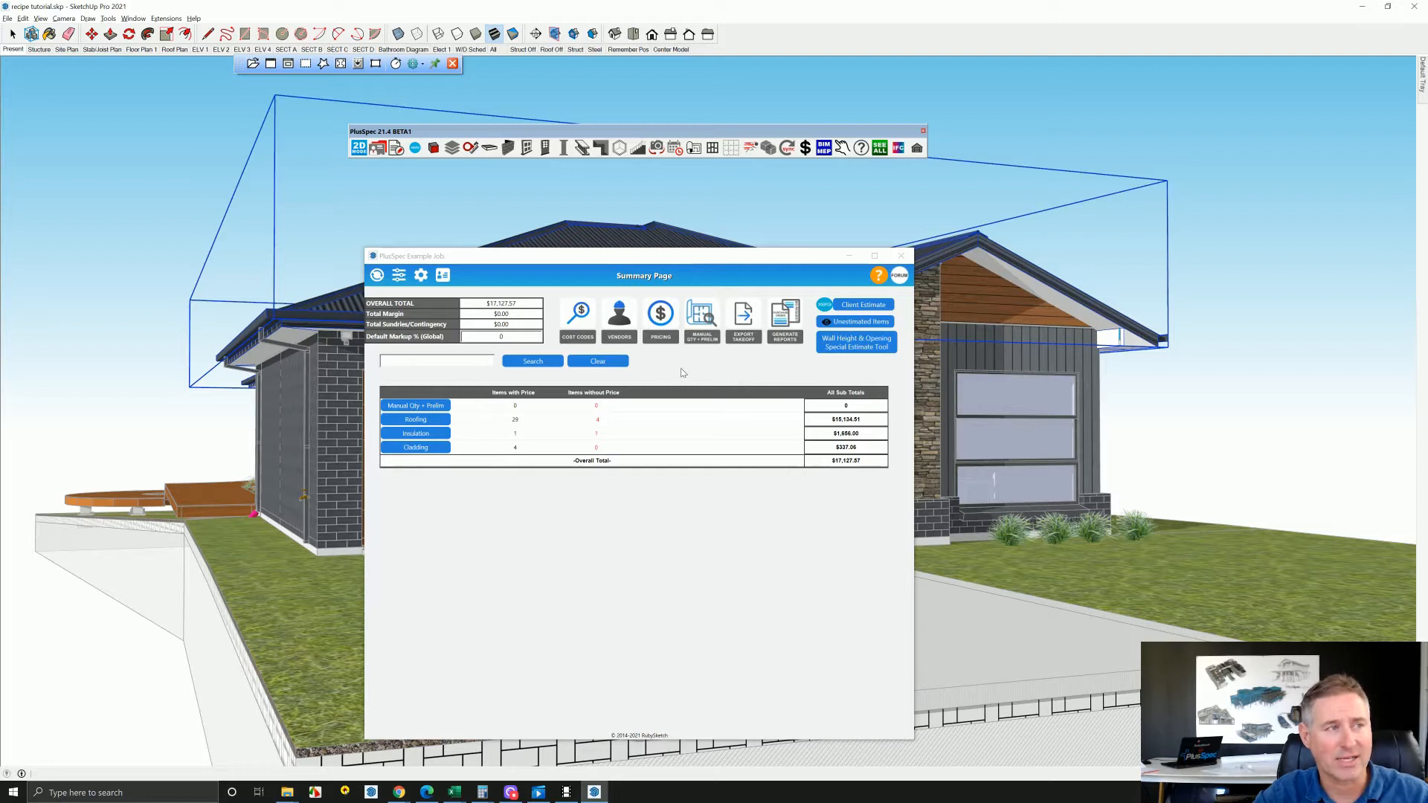
Review the cost codes available for the Stramit Ironstone Capping item in Roofing's 21_CAPPING, and return to the summary page
click(436, 421)
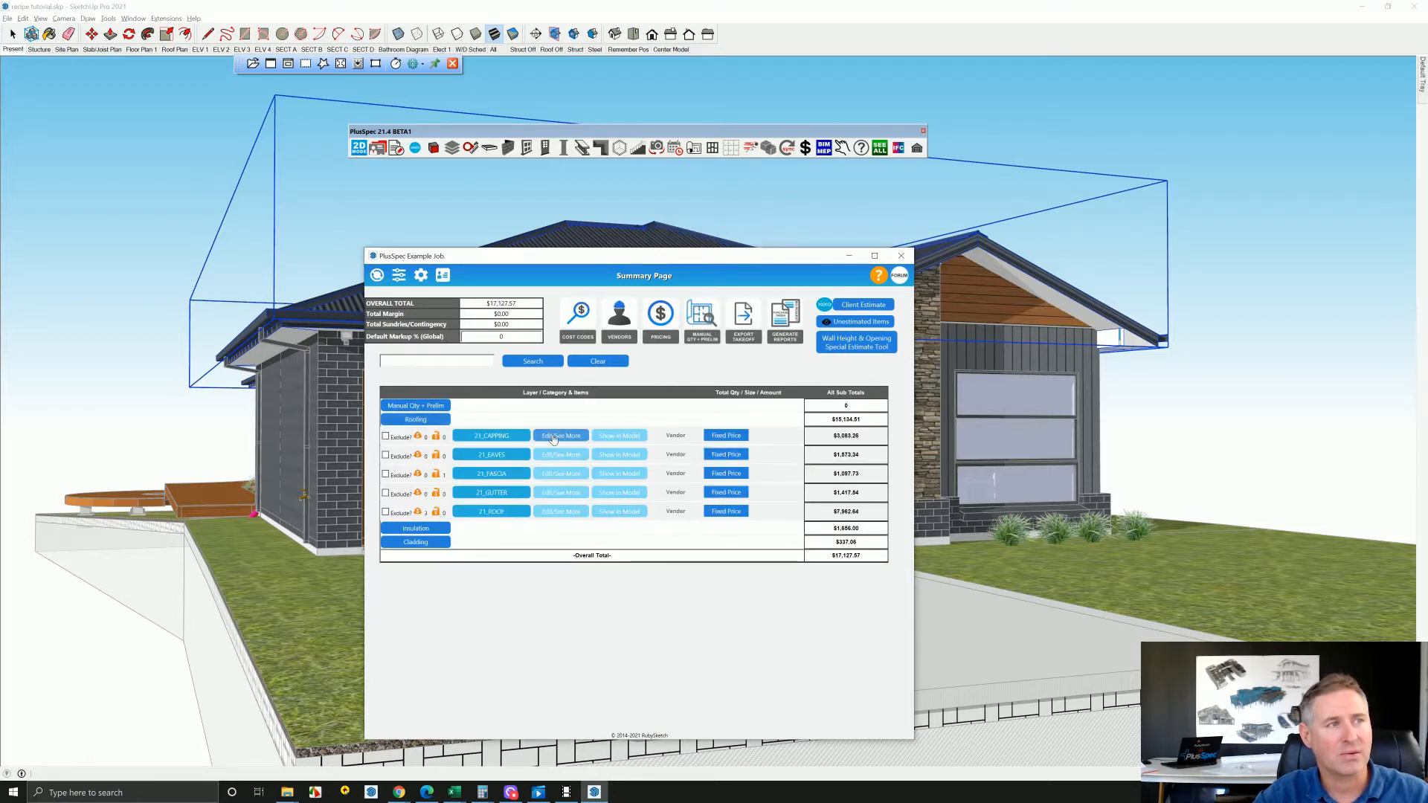
click(552, 437)
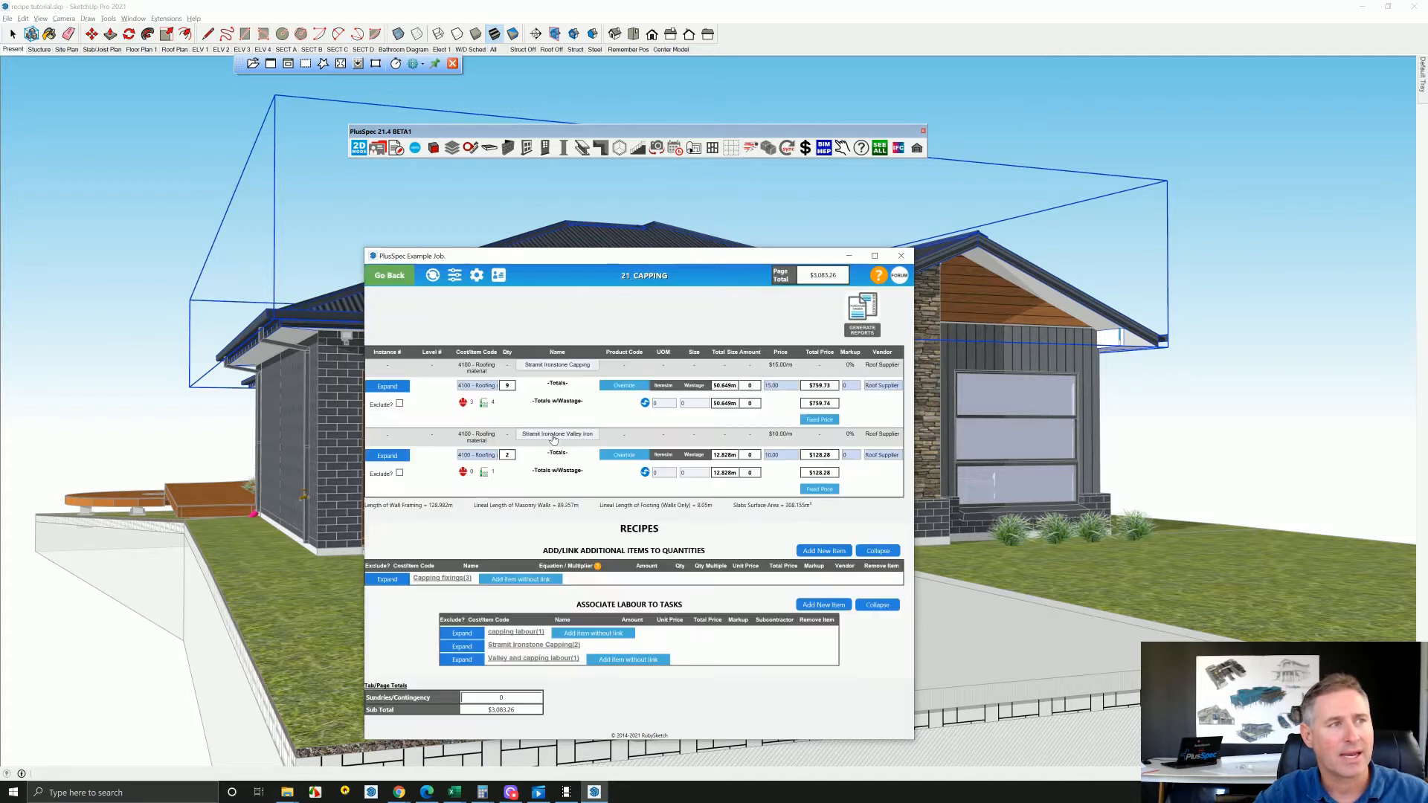
click(479, 386)
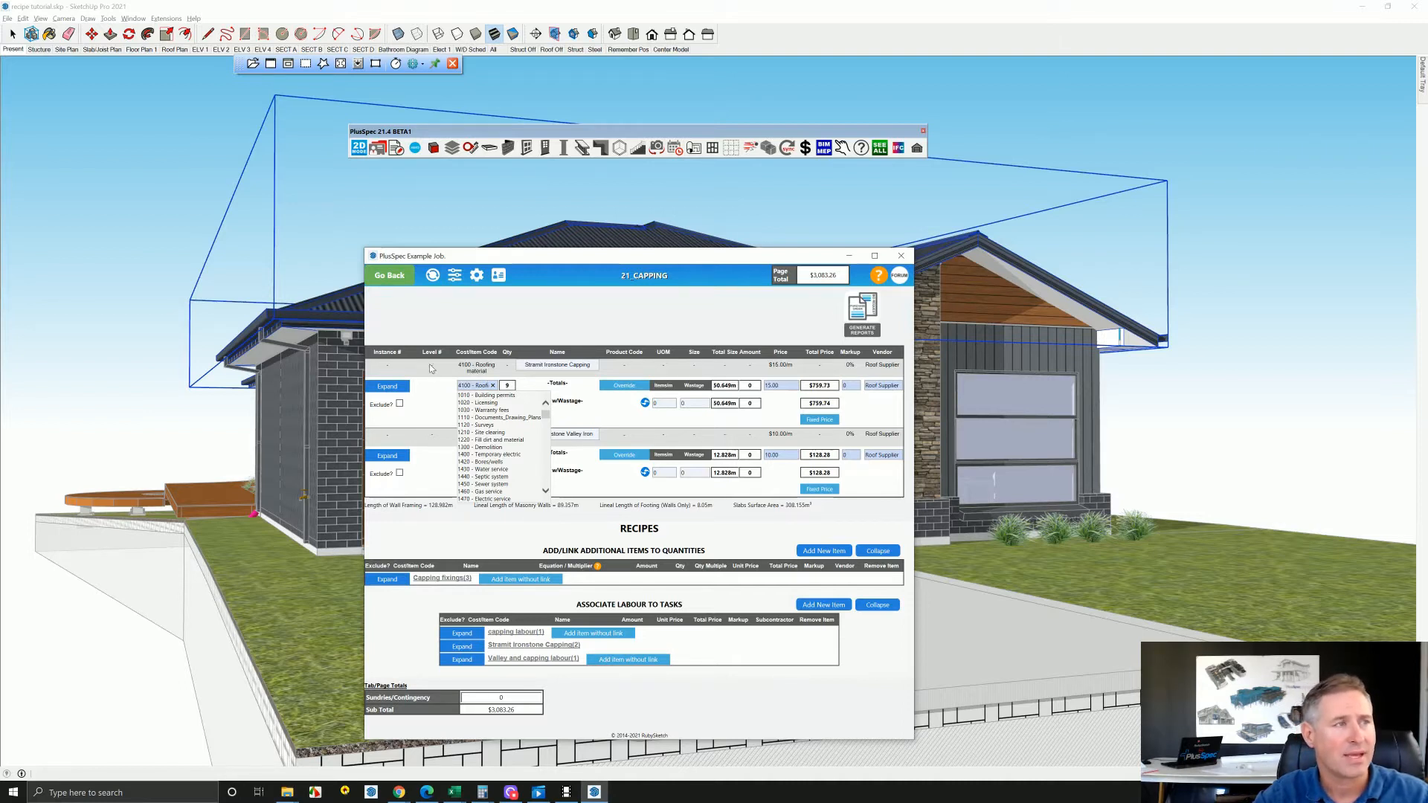
click(390, 276)
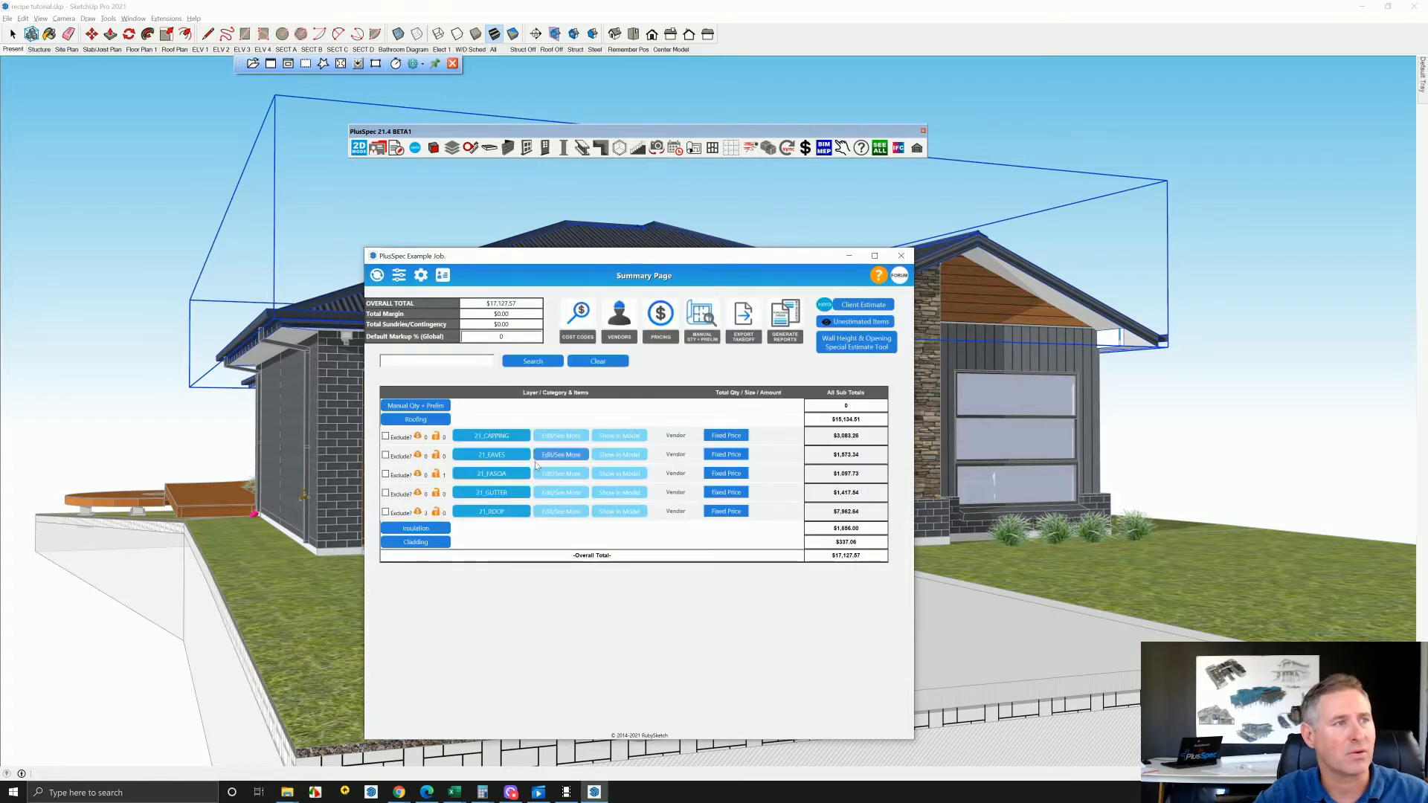
Assign the "4100 - Roofing material" cost code to the Stramit Corrugated Ironstone (0.42) item in 21_ROOF
click(550, 513)
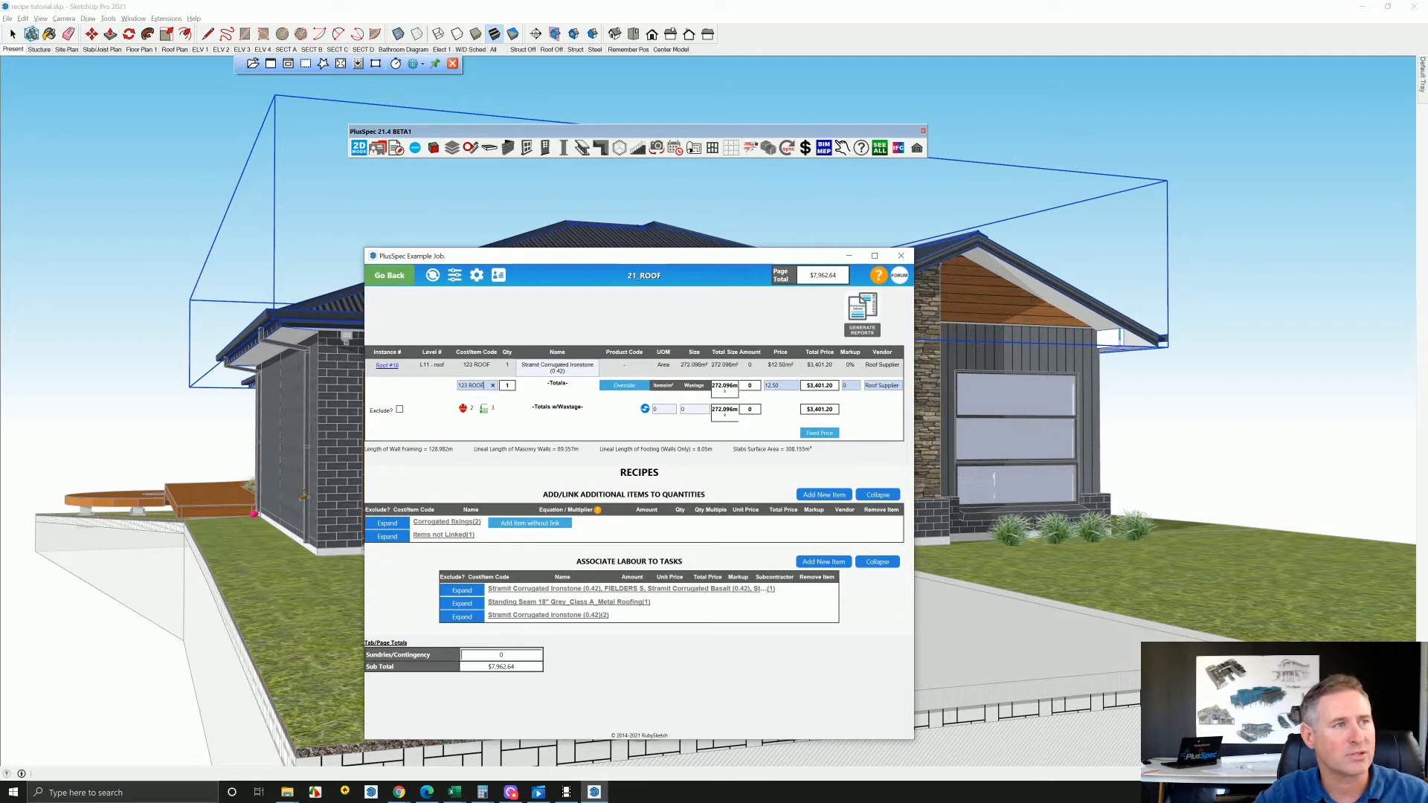
click(484, 385)
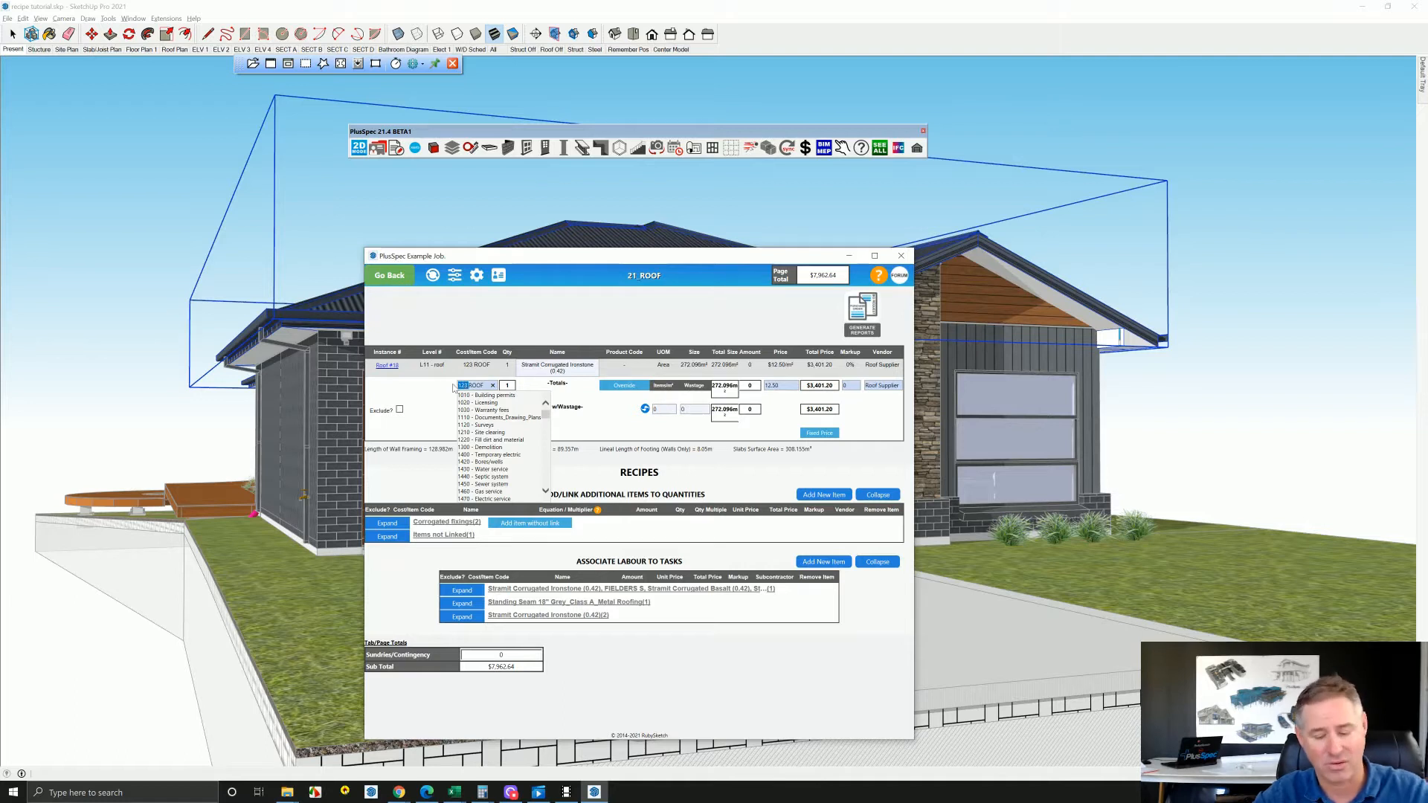
key(Delete)
key(Delete)
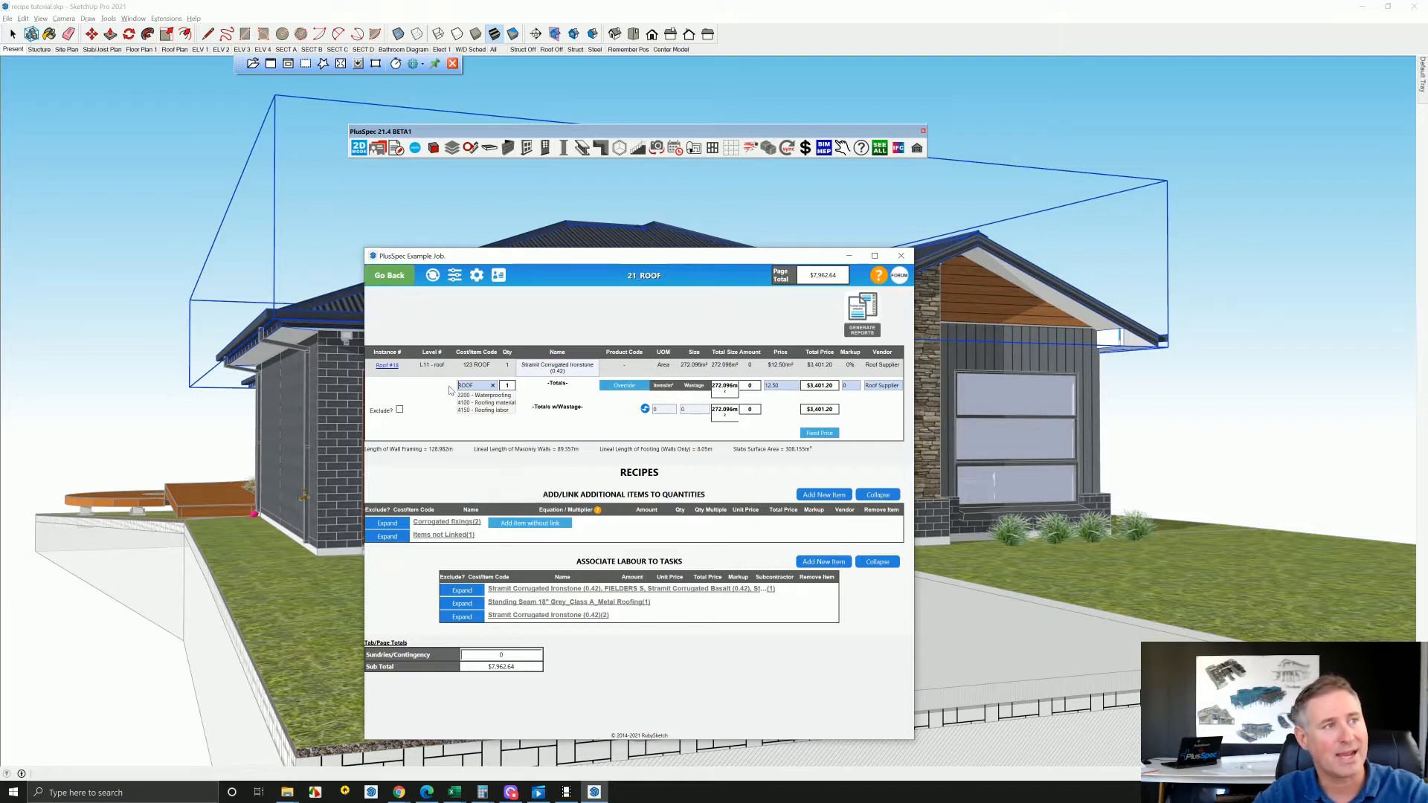
click(497, 409)
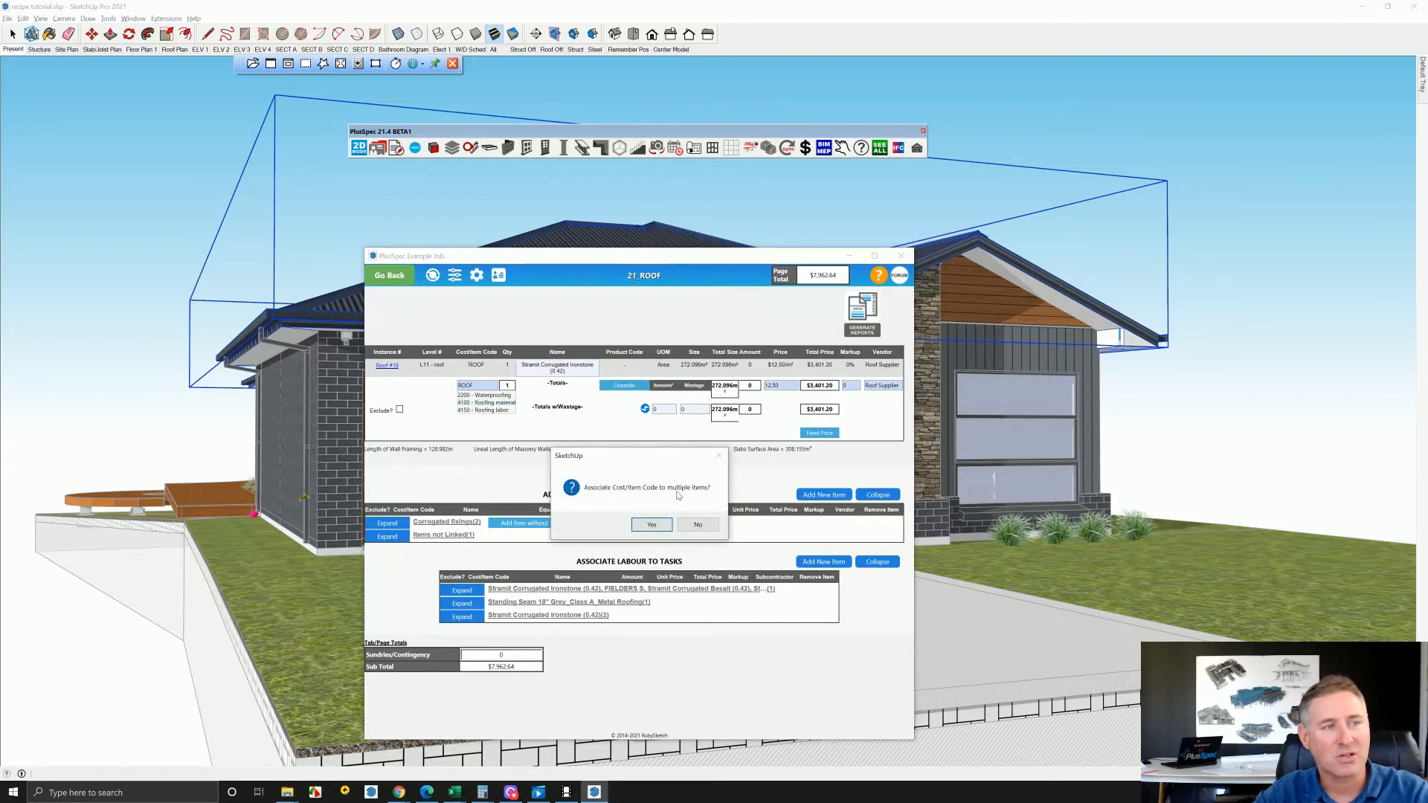
Associate the cost code with all PlusSpec default materials plus the ROOF MEASURE SQM and Colorbond Trimdek Surfmist user materials
click(652, 525)
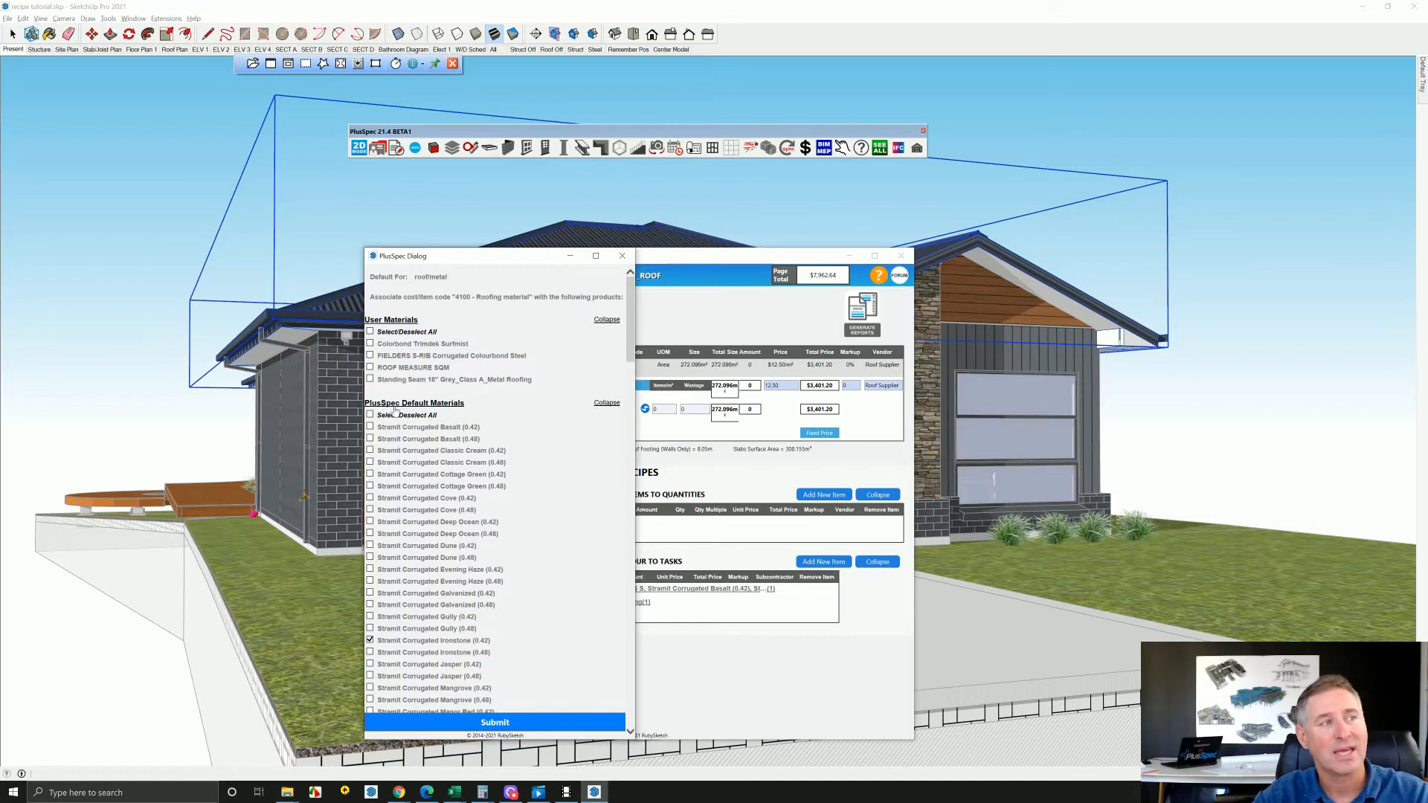
click(371, 416)
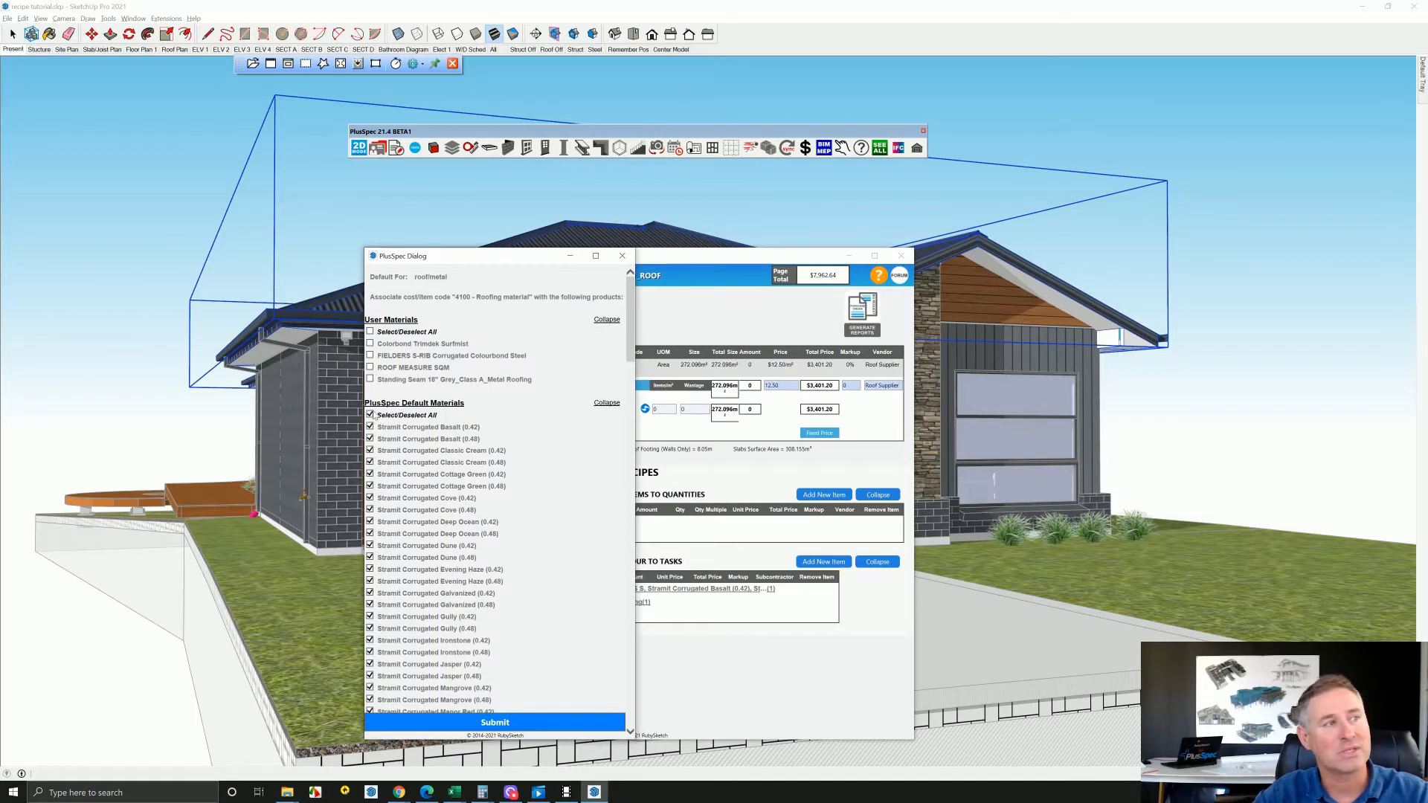
scroll(388, 653, down, 1)
scroll(388, 652, down, 10)
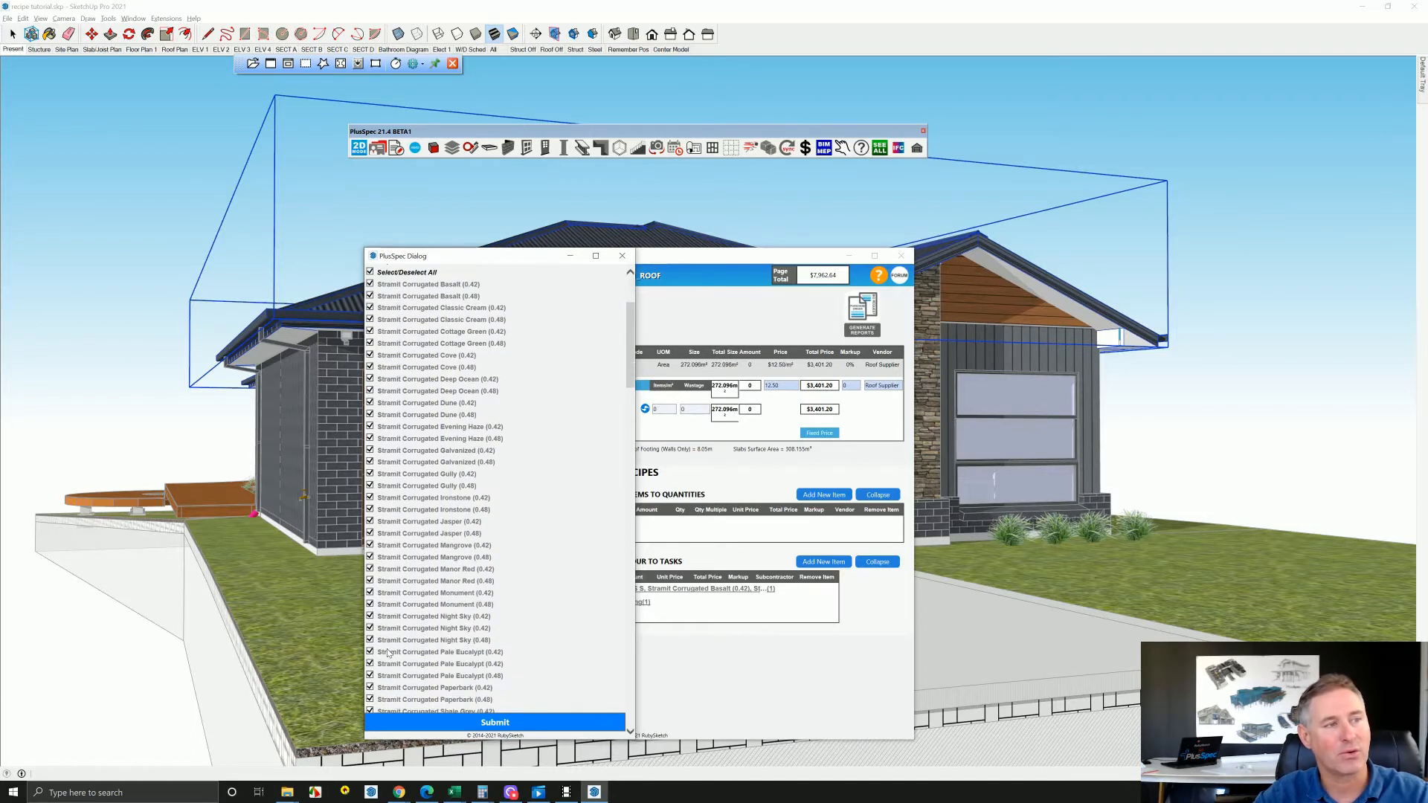
scroll(388, 653, up, 12)
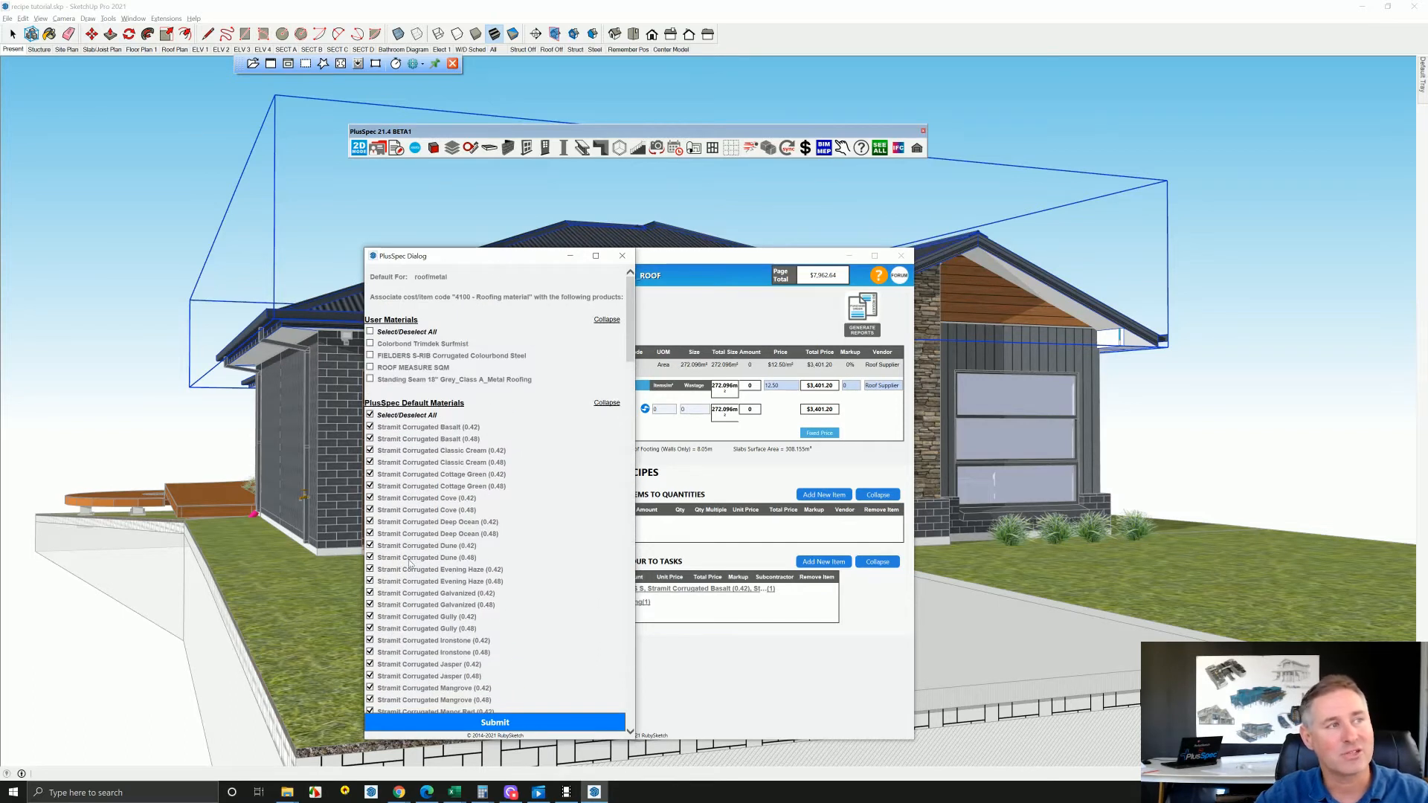
click(370, 368)
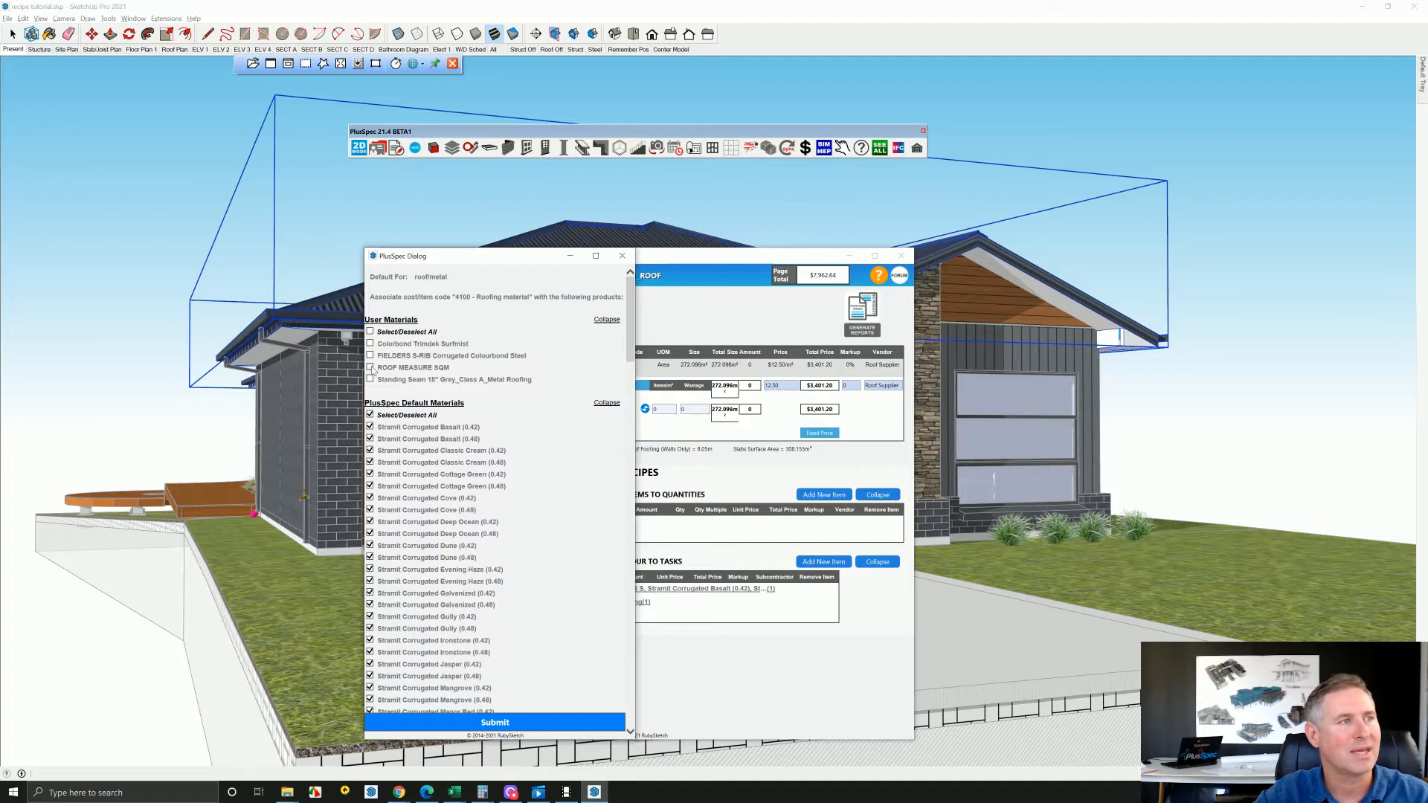
click(371, 344)
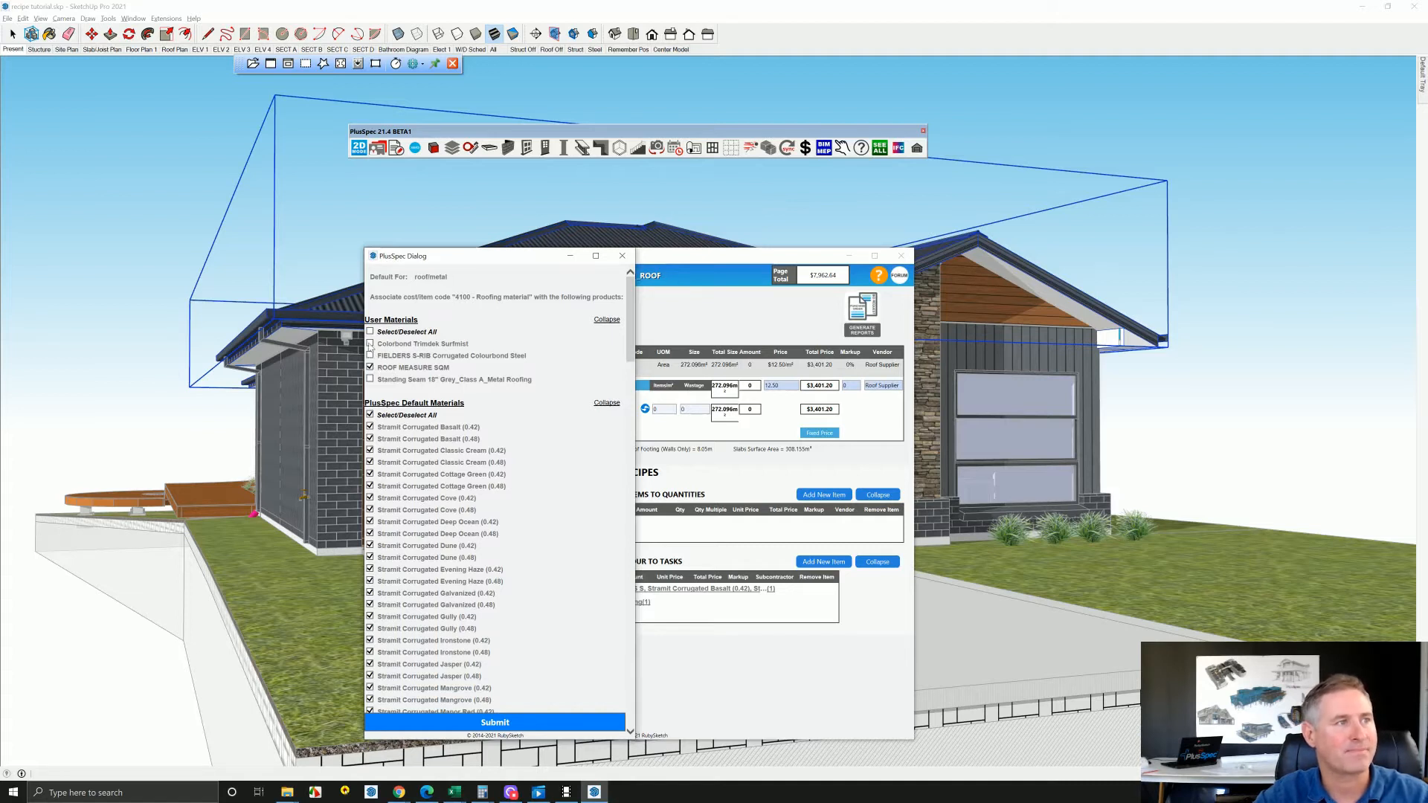
click(525, 724)
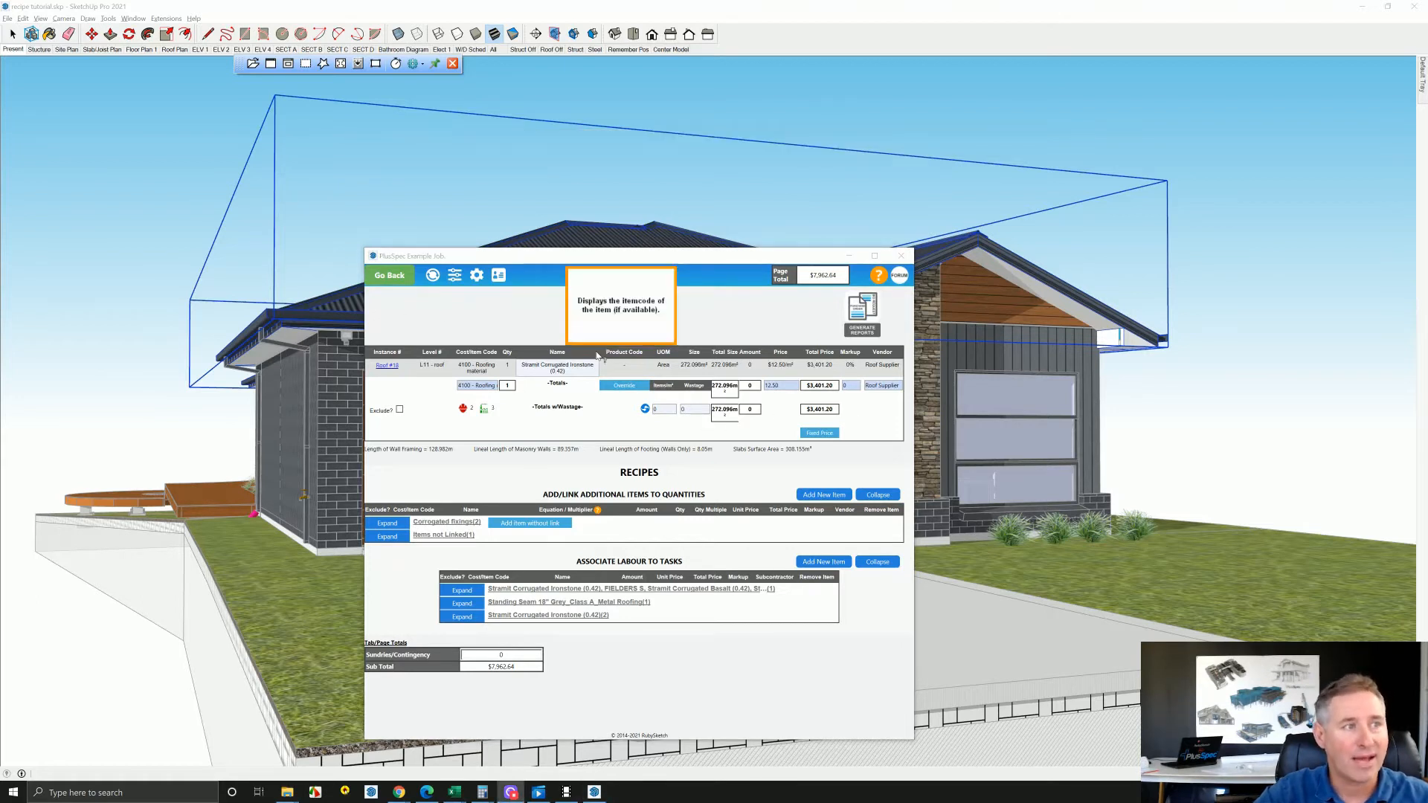
click(390, 277)
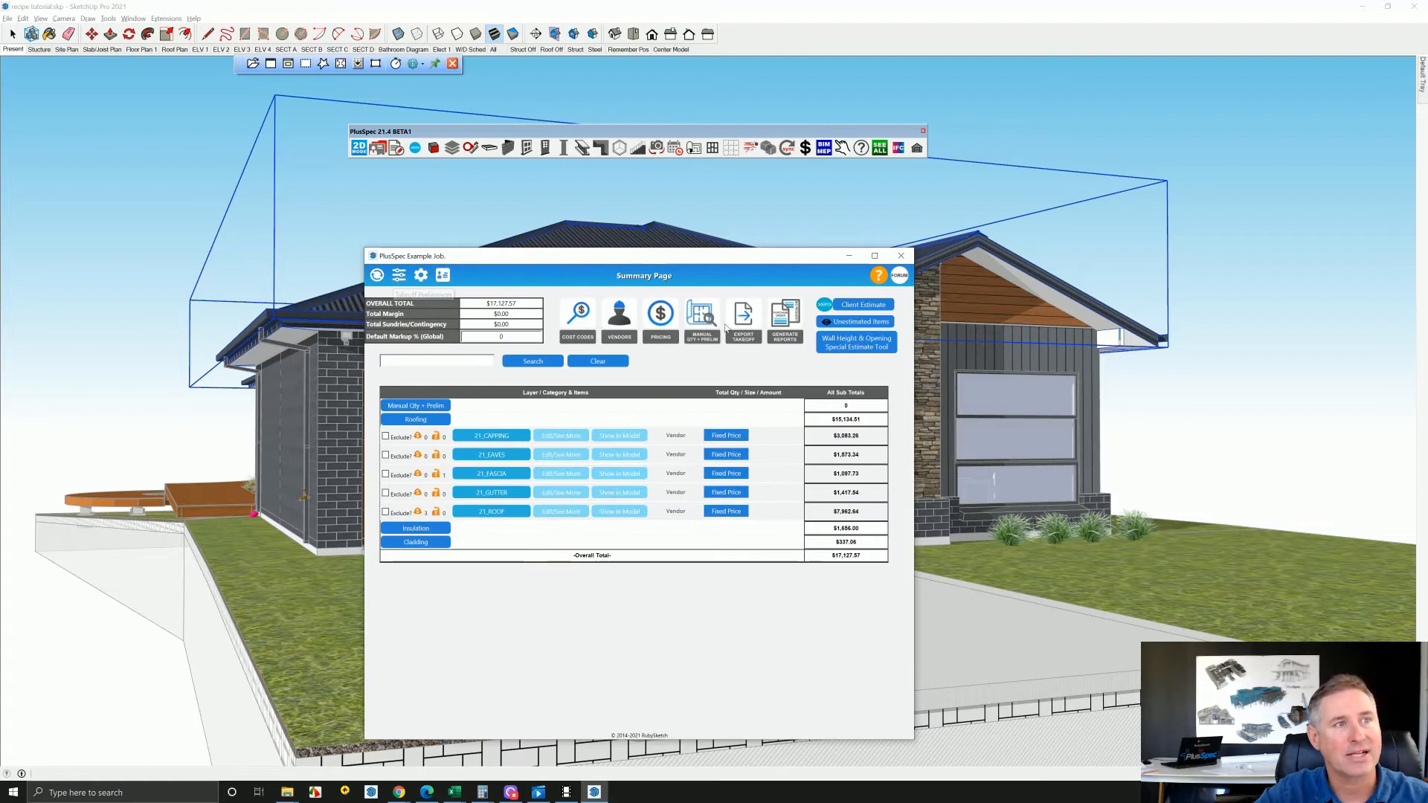
click(741, 326)
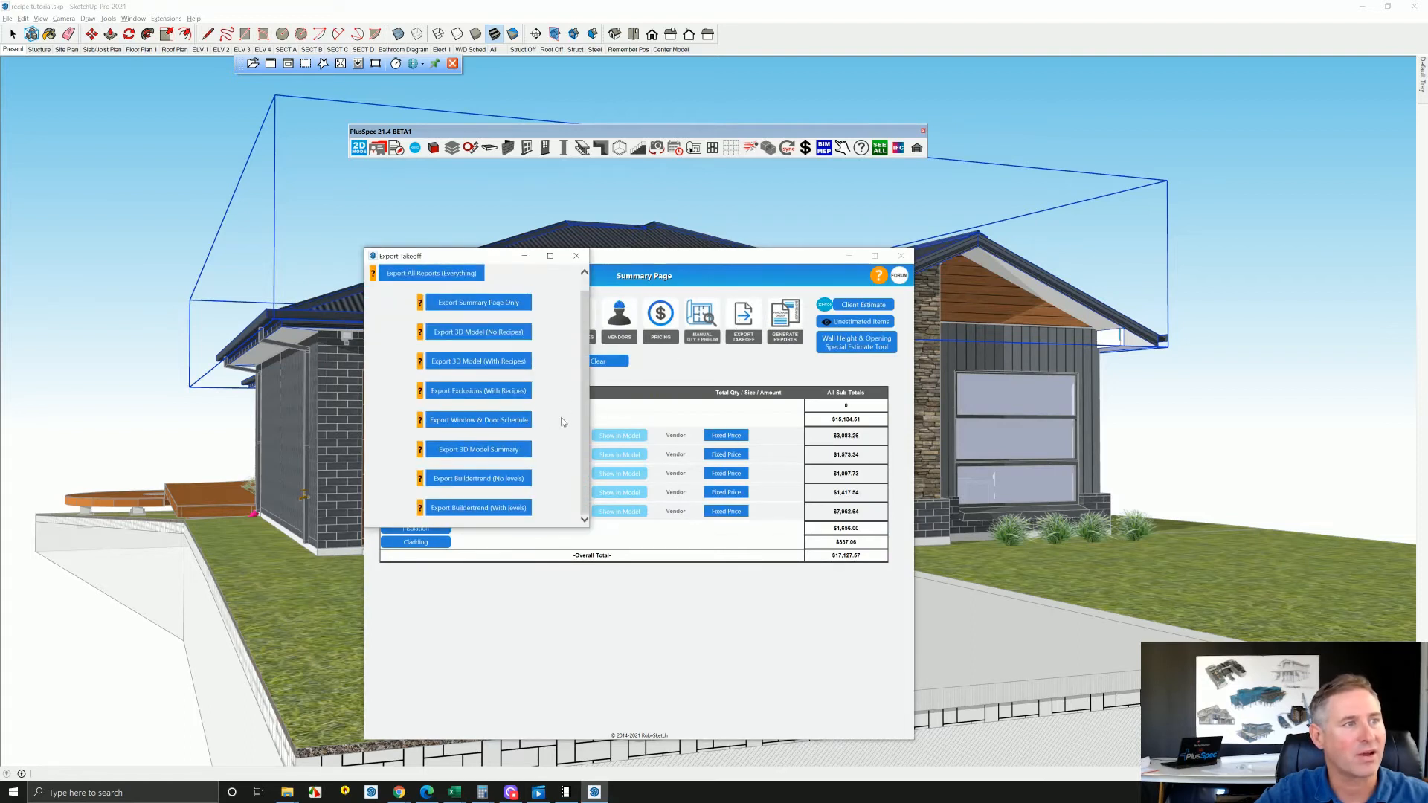
click(466, 485)
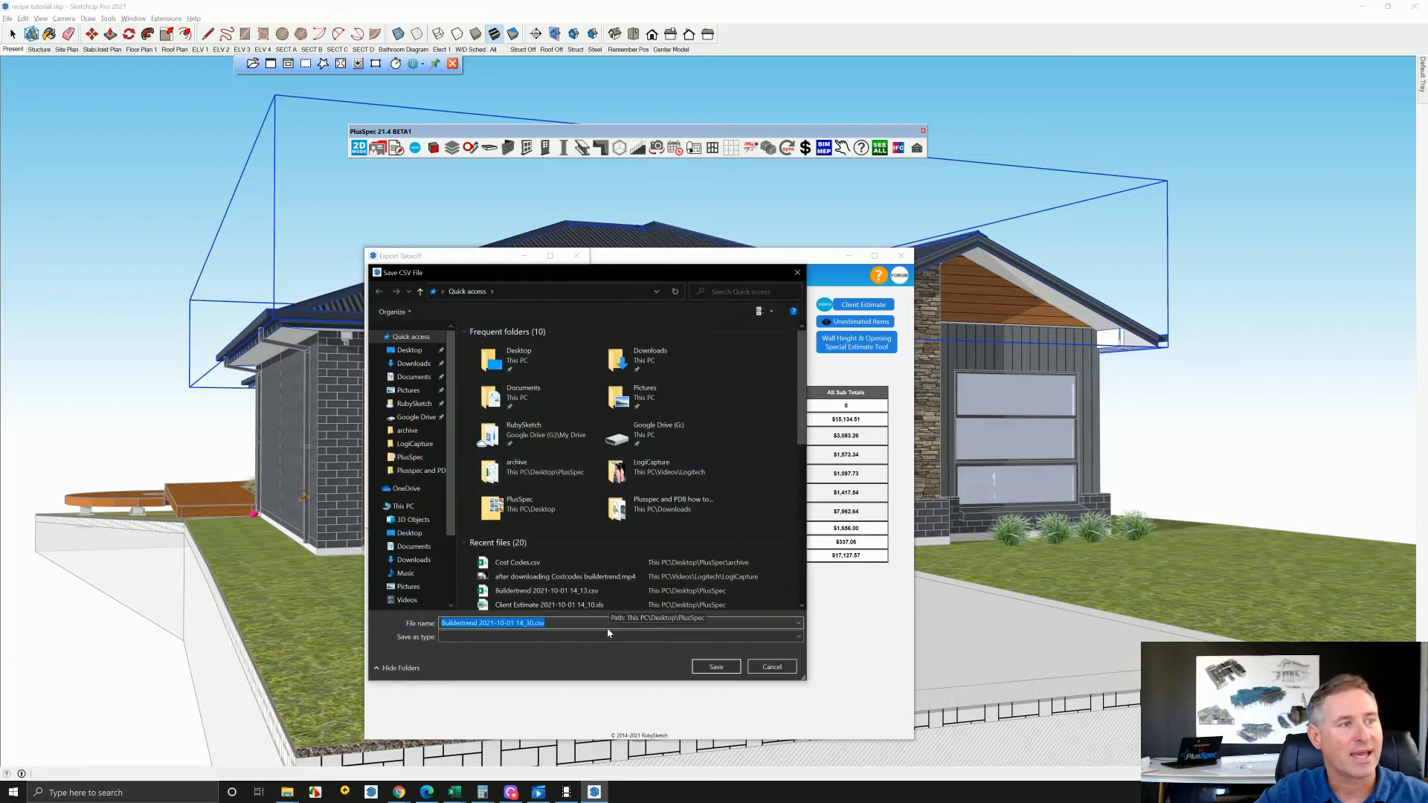
click(716, 667)
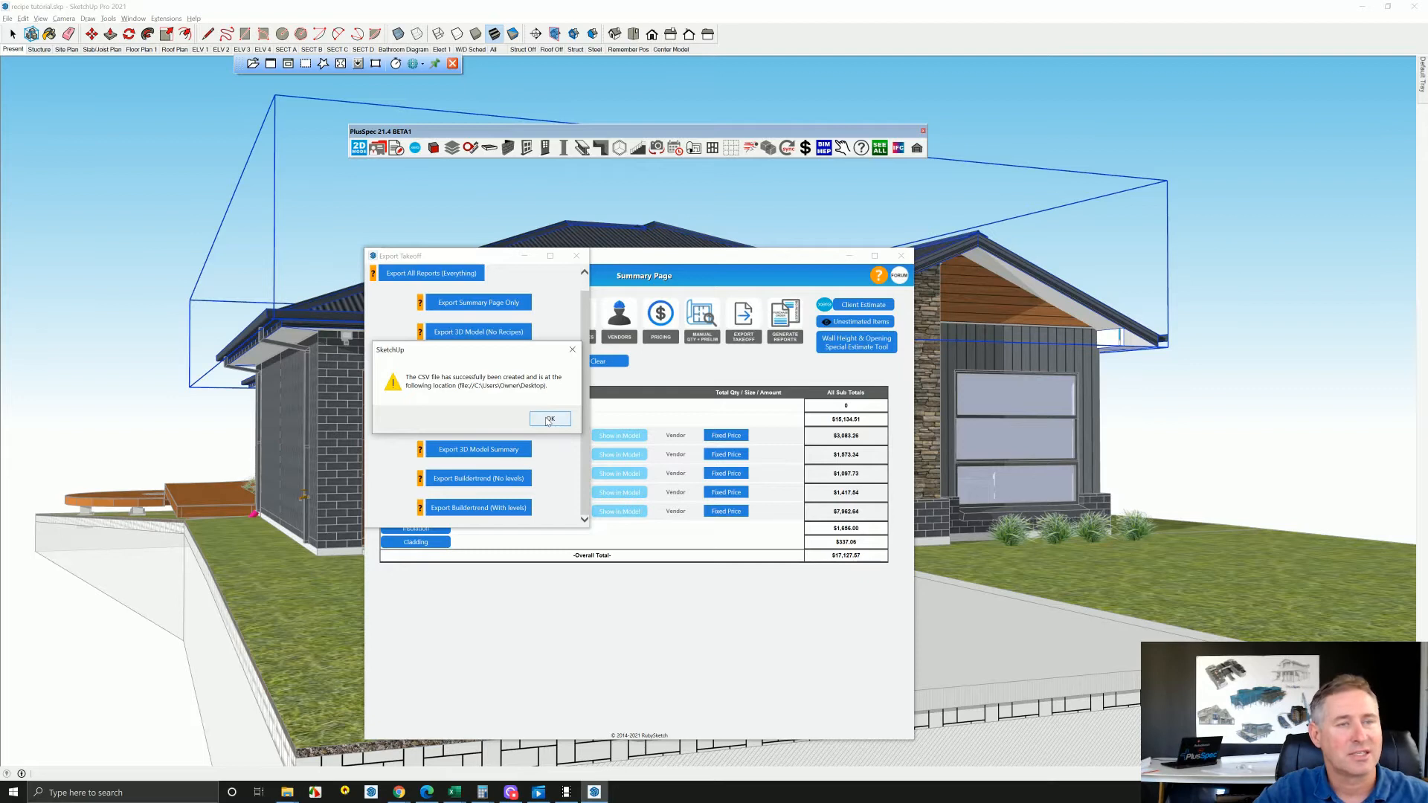
click(549, 419)
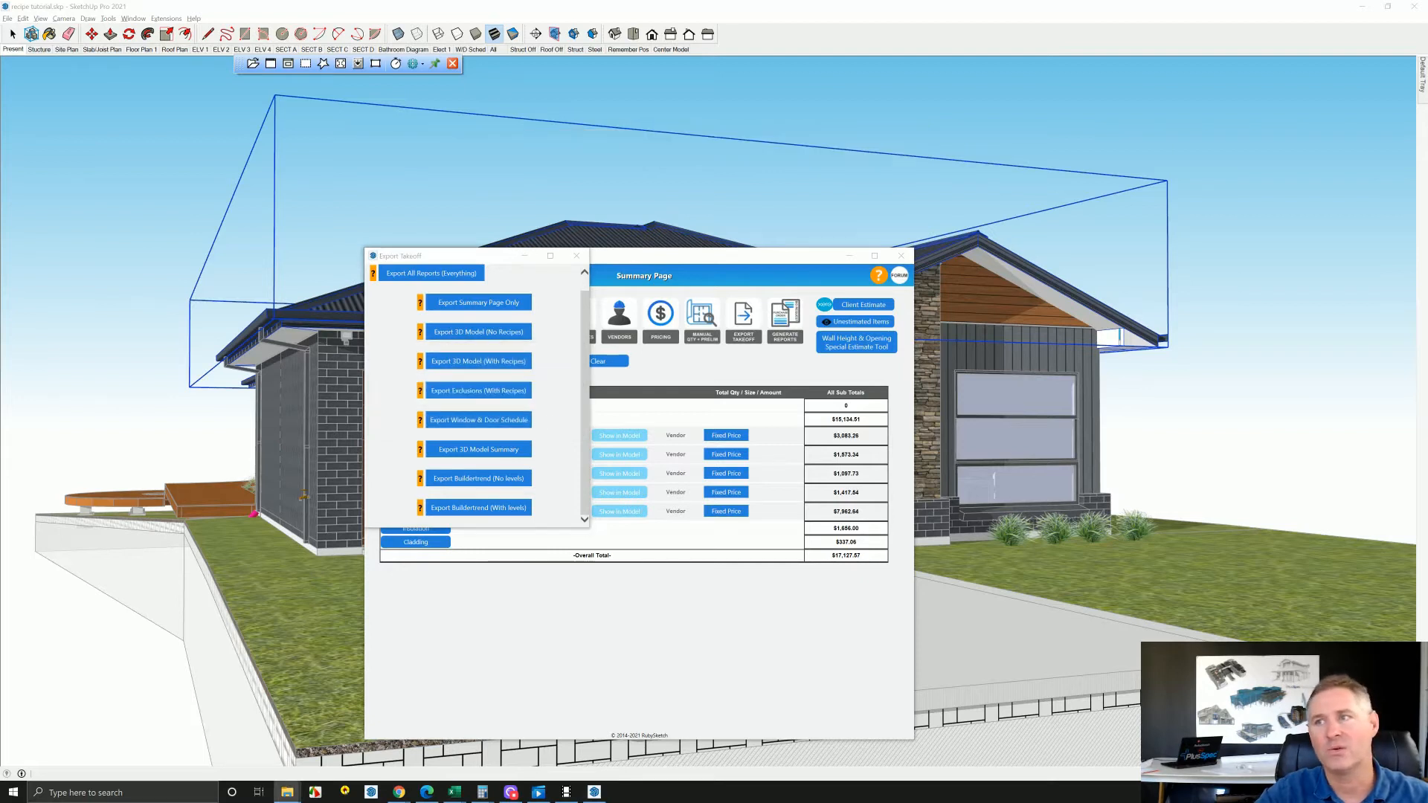
drag(1427, 298, 607, 185)
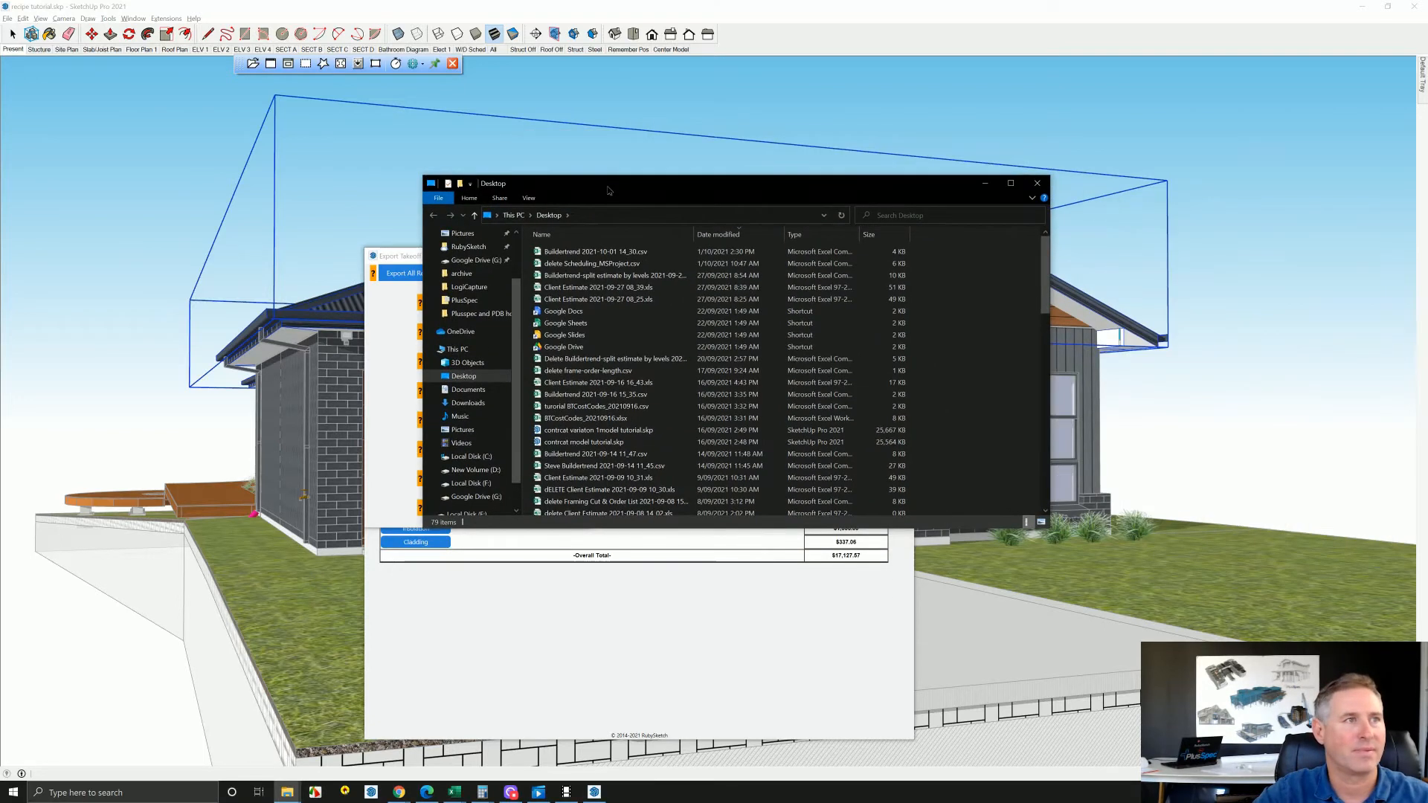
double_click(601, 256)
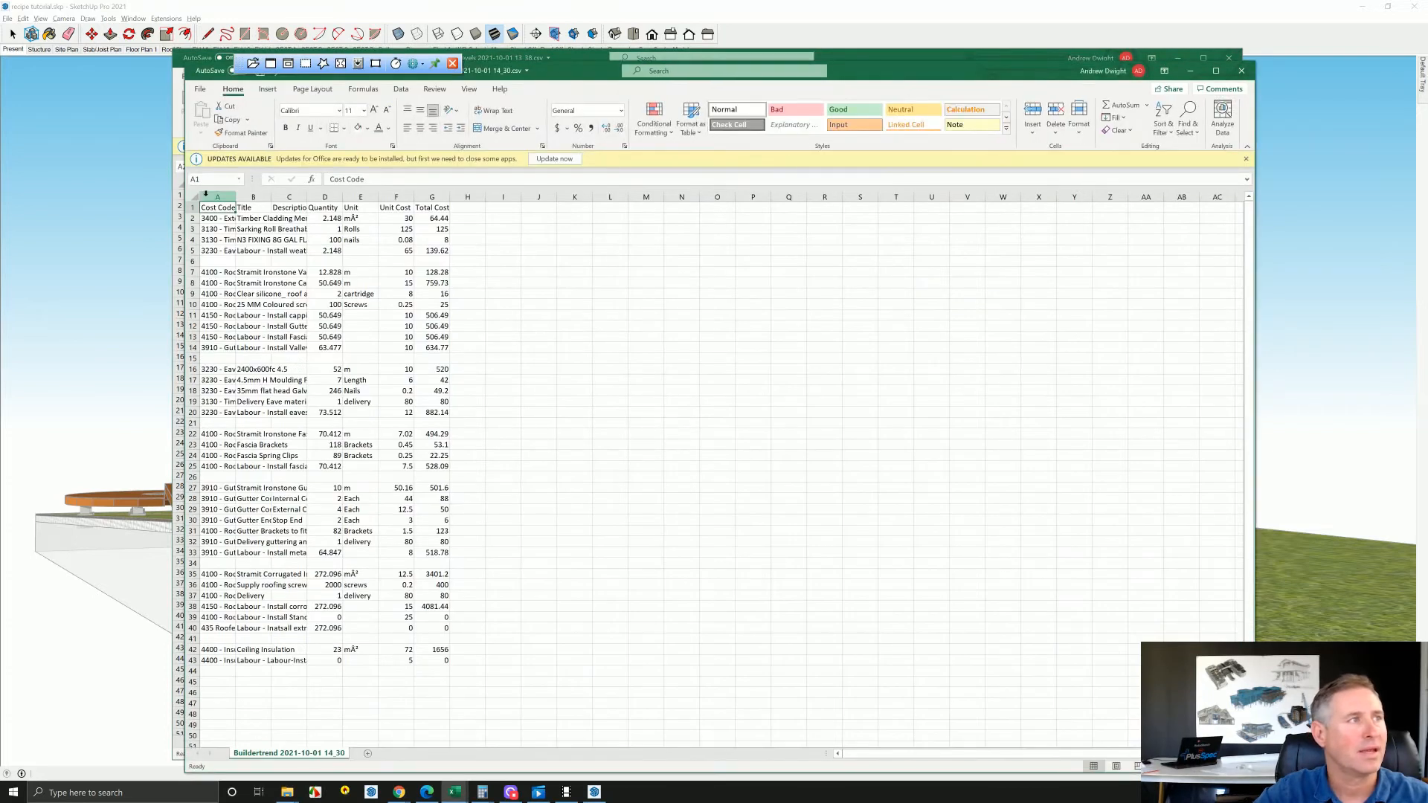
click(194, 197)
double_click(236, 196)
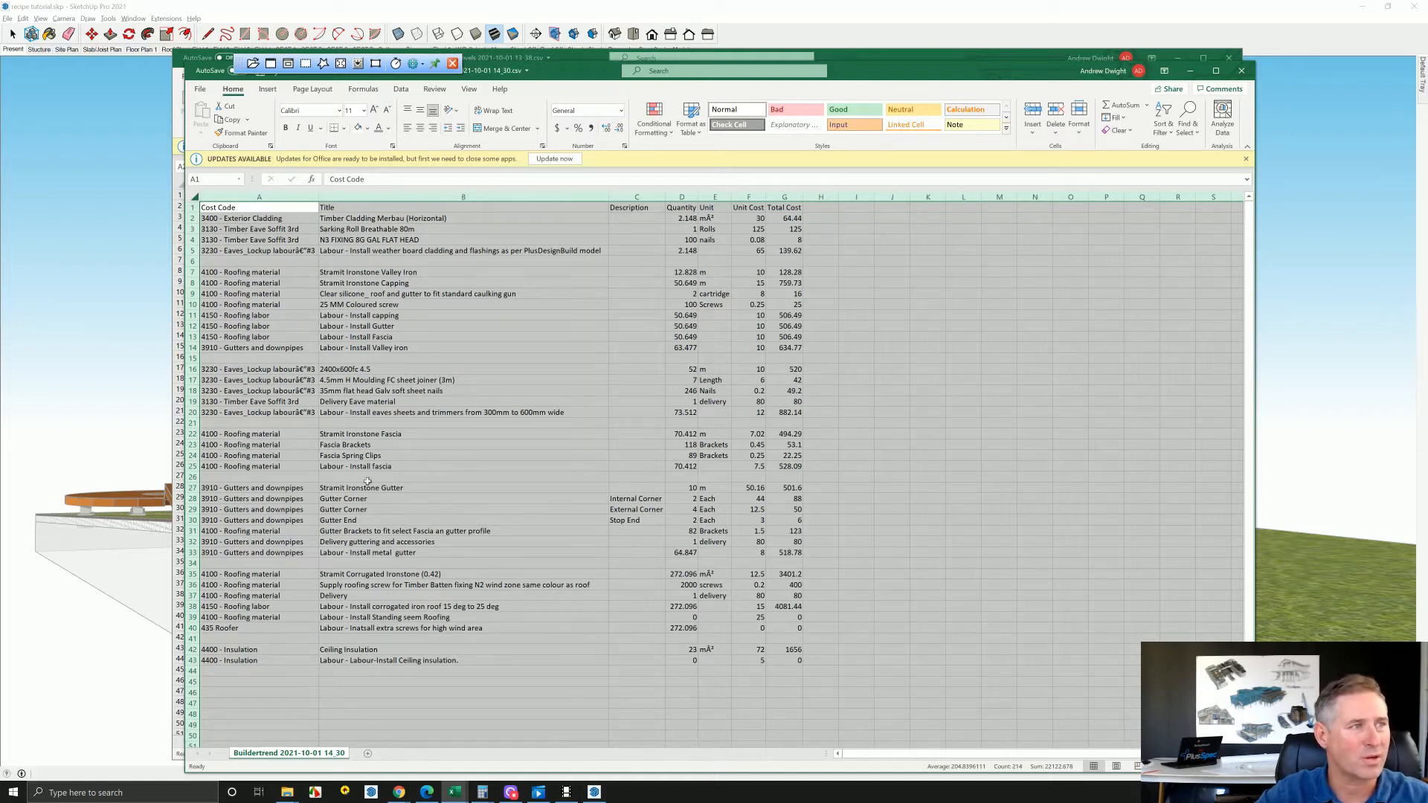
Copy the title "Labour - Install eaves sheets and trimmers from 300mm to 600mm wide" and search for it in the PlusSpec takeoff summary
click(430, 414)
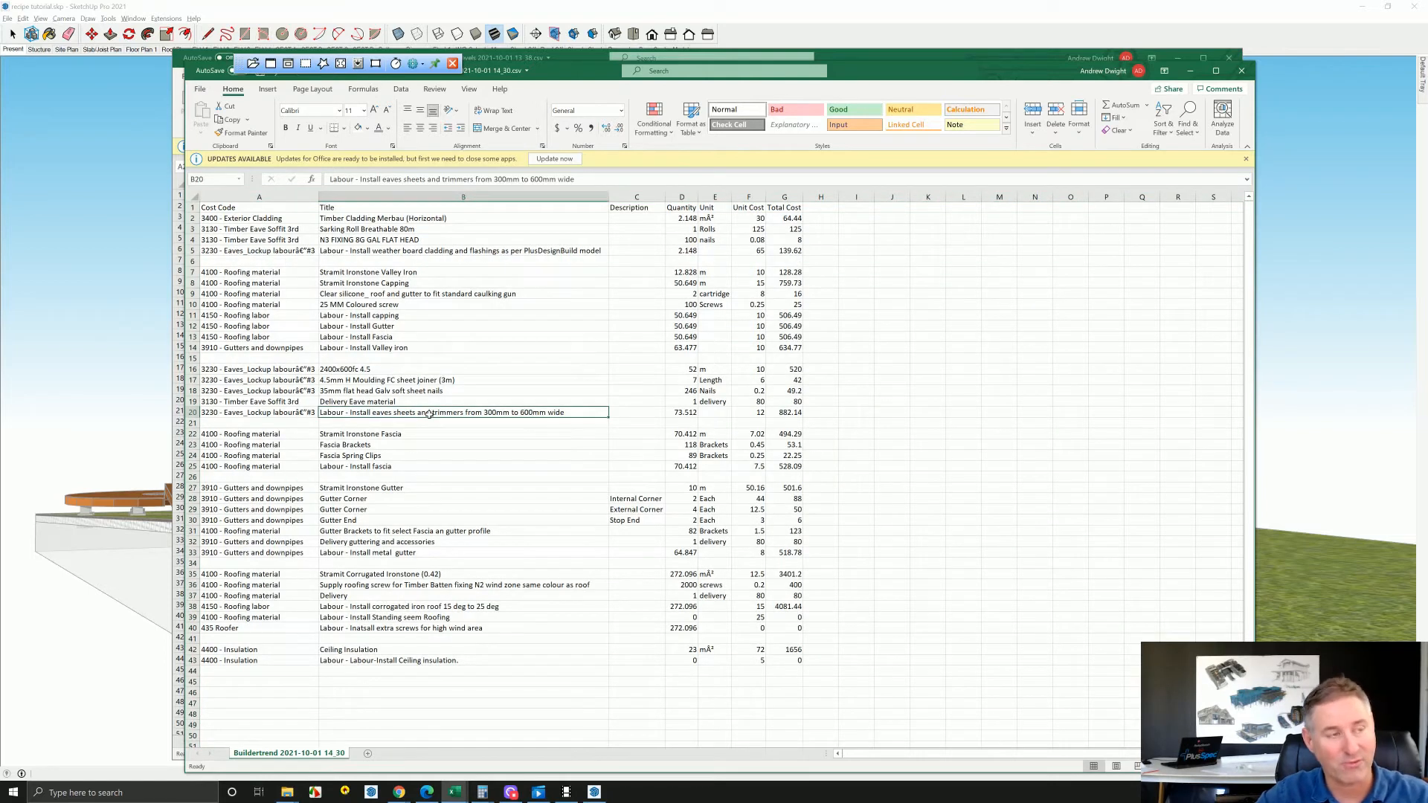
key(ctrl+c)
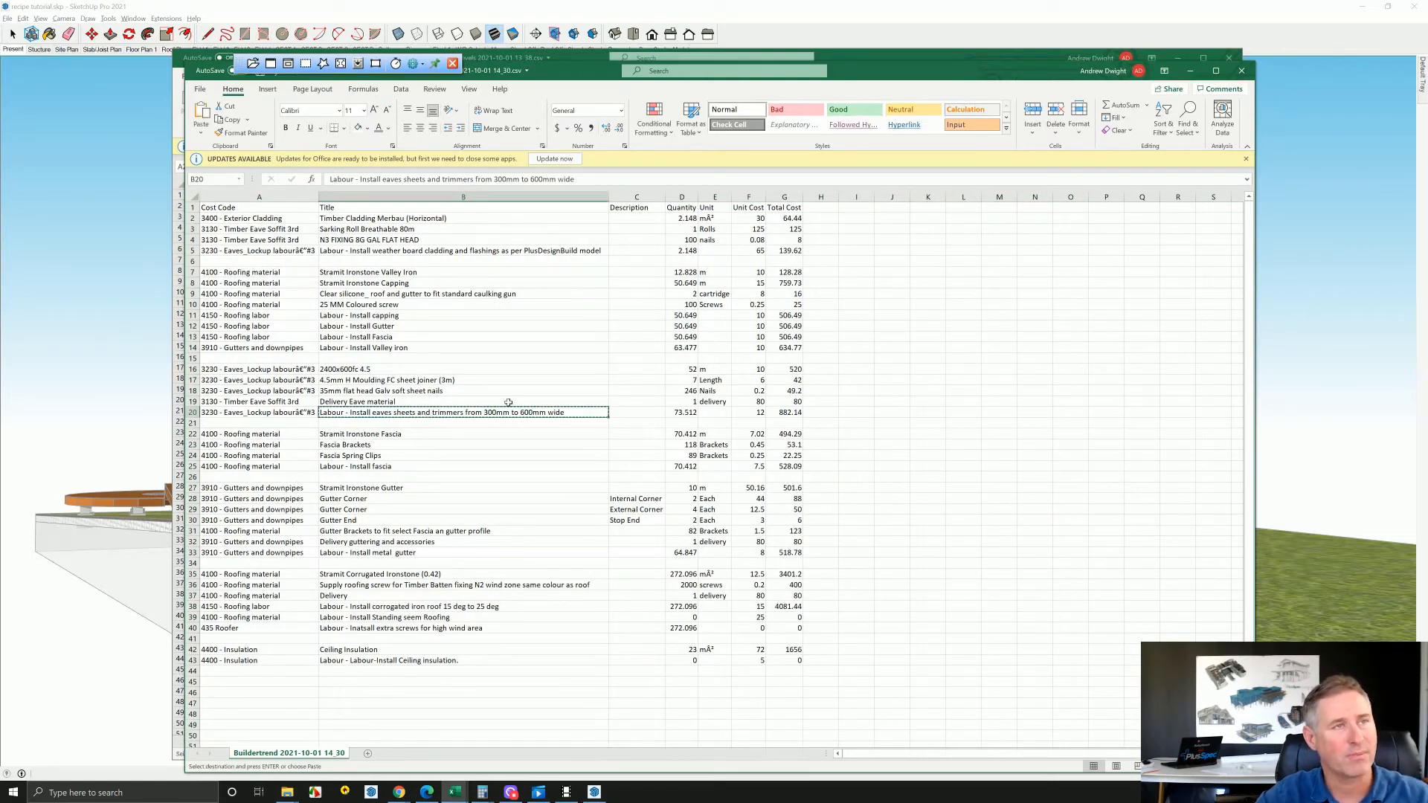
click(1191, 69)
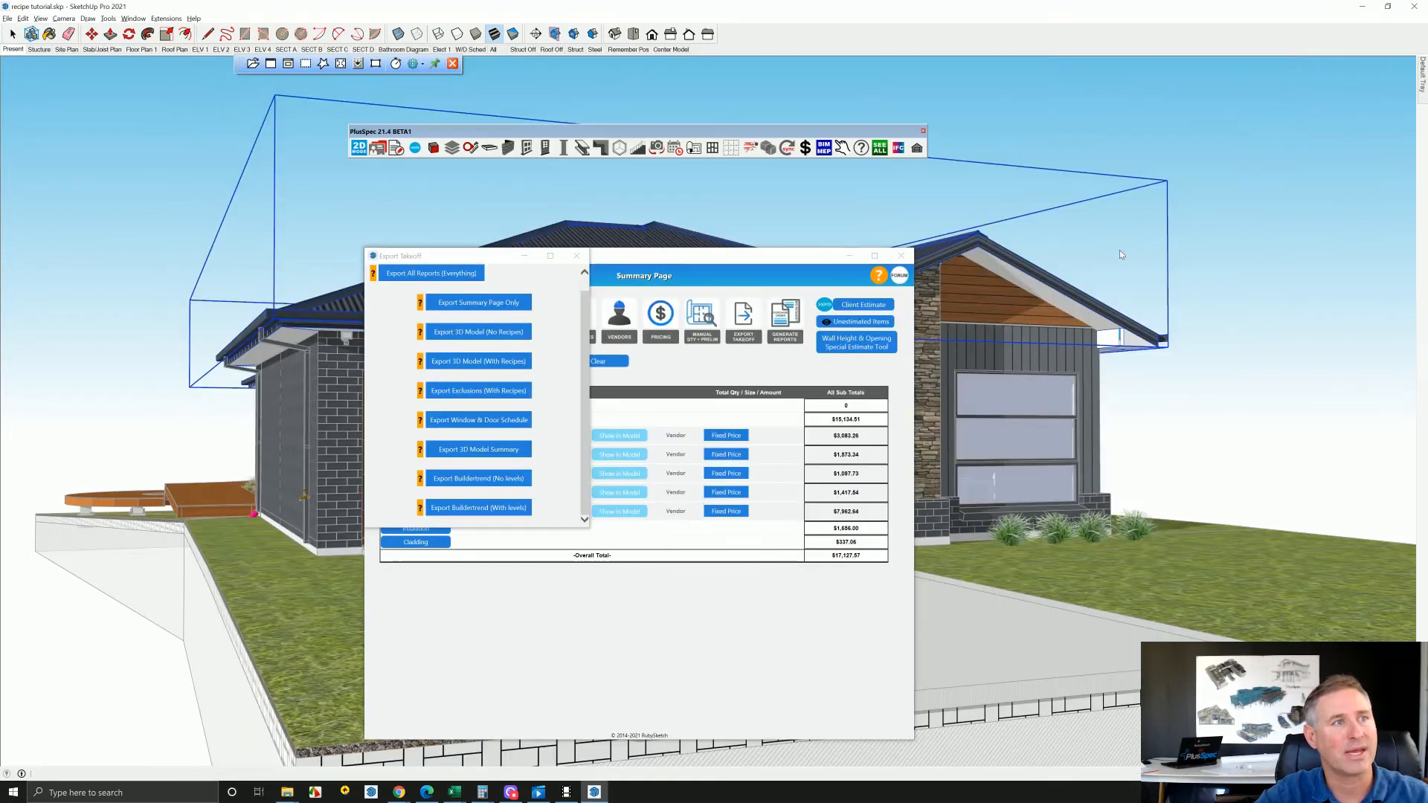
click(573, 258)
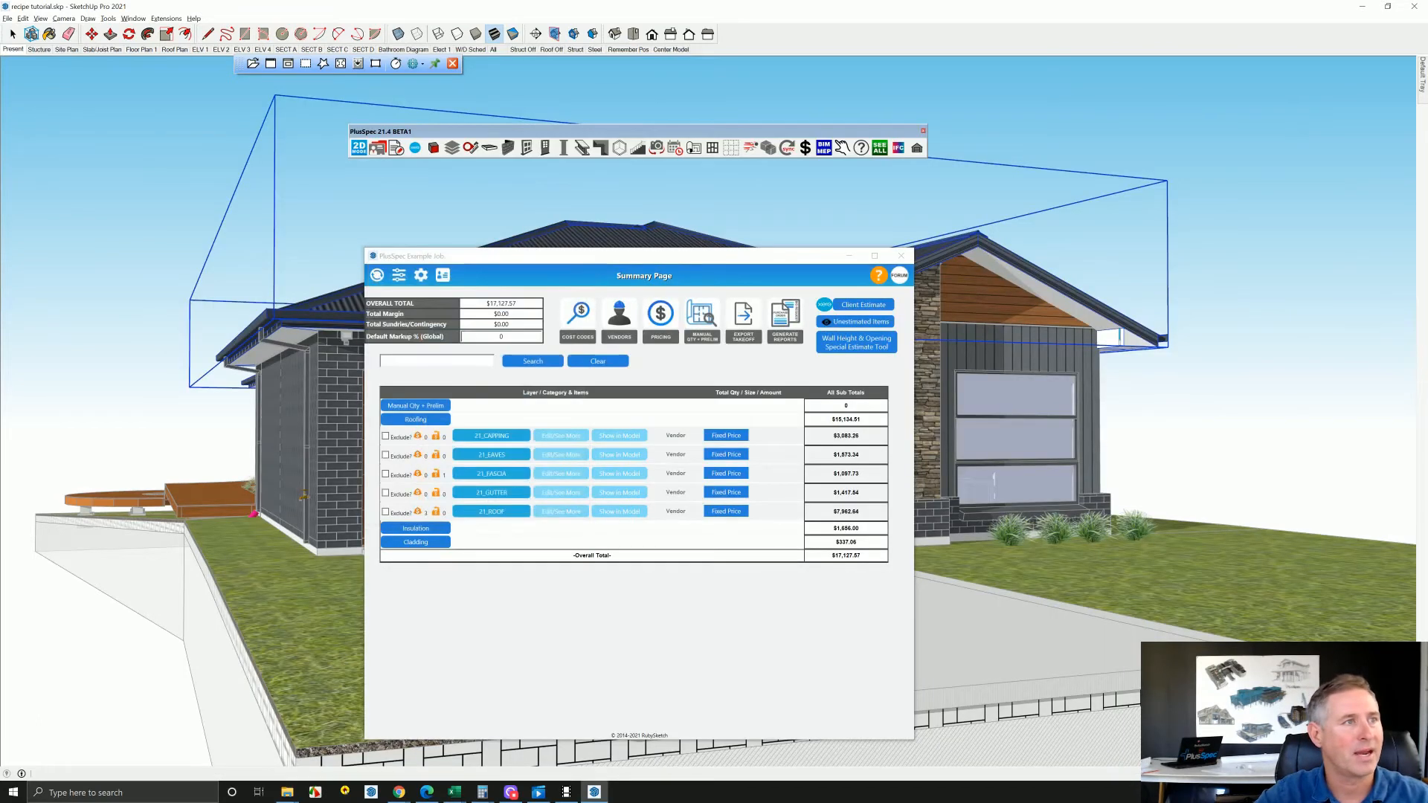
click(437, 361)
key(ctrl+v)
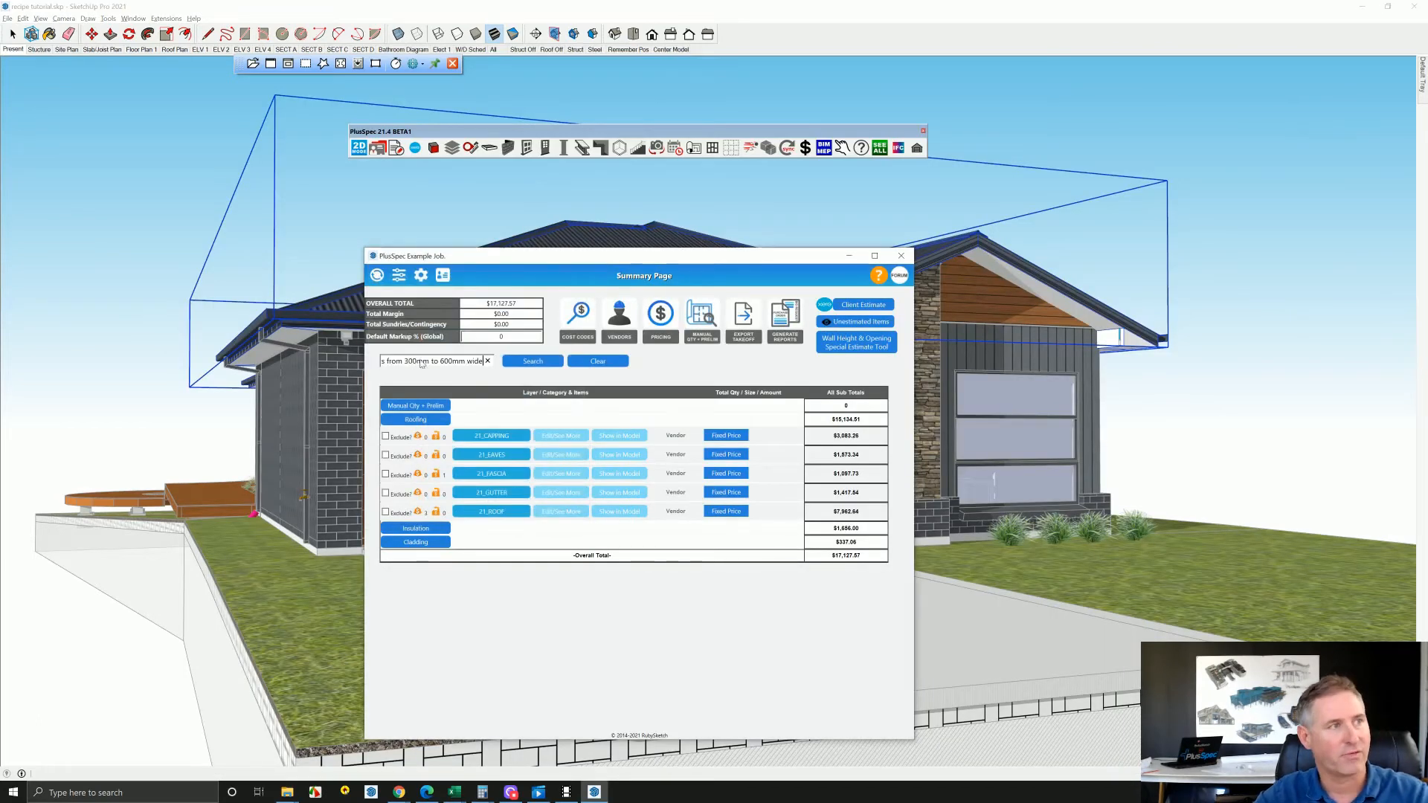
click(533, 360)
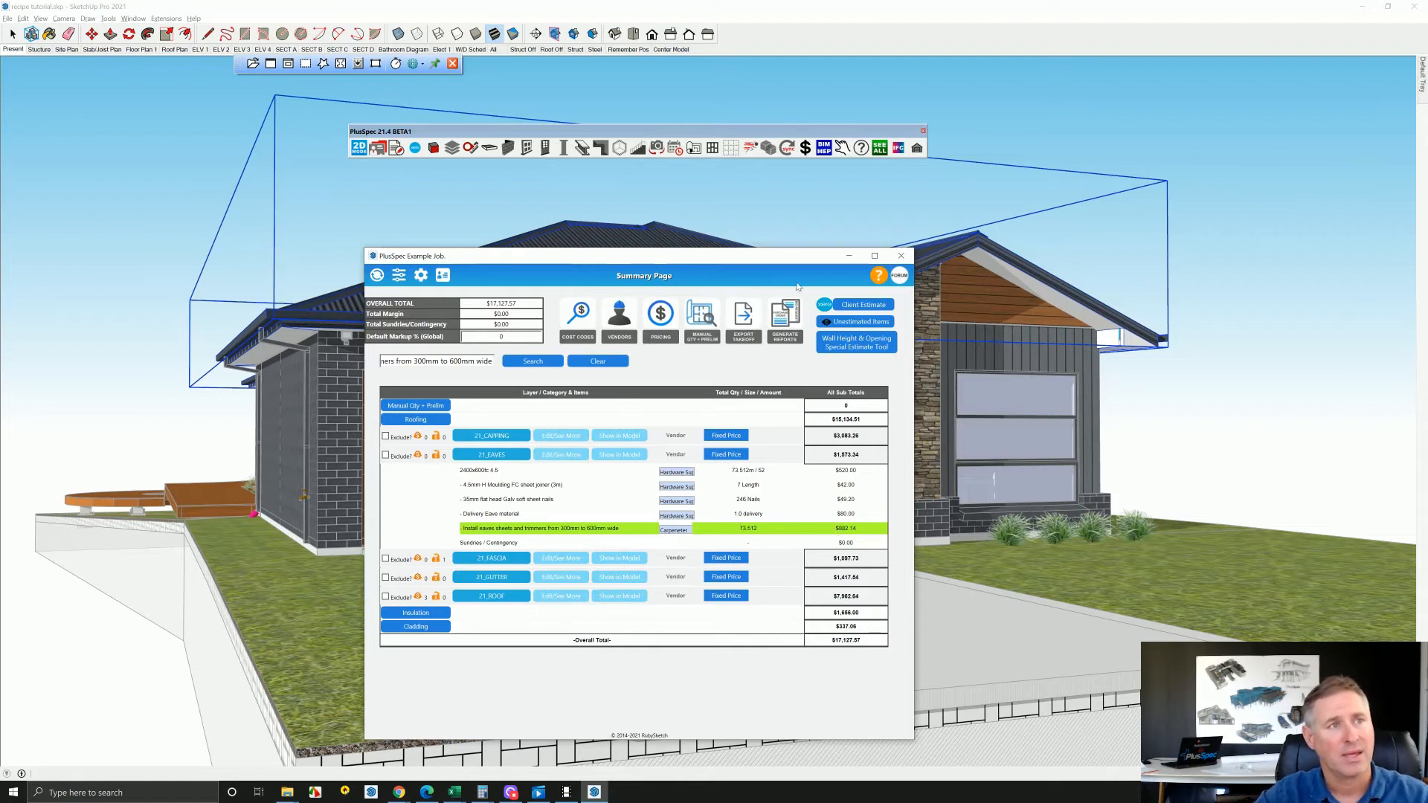
click(901, 257)
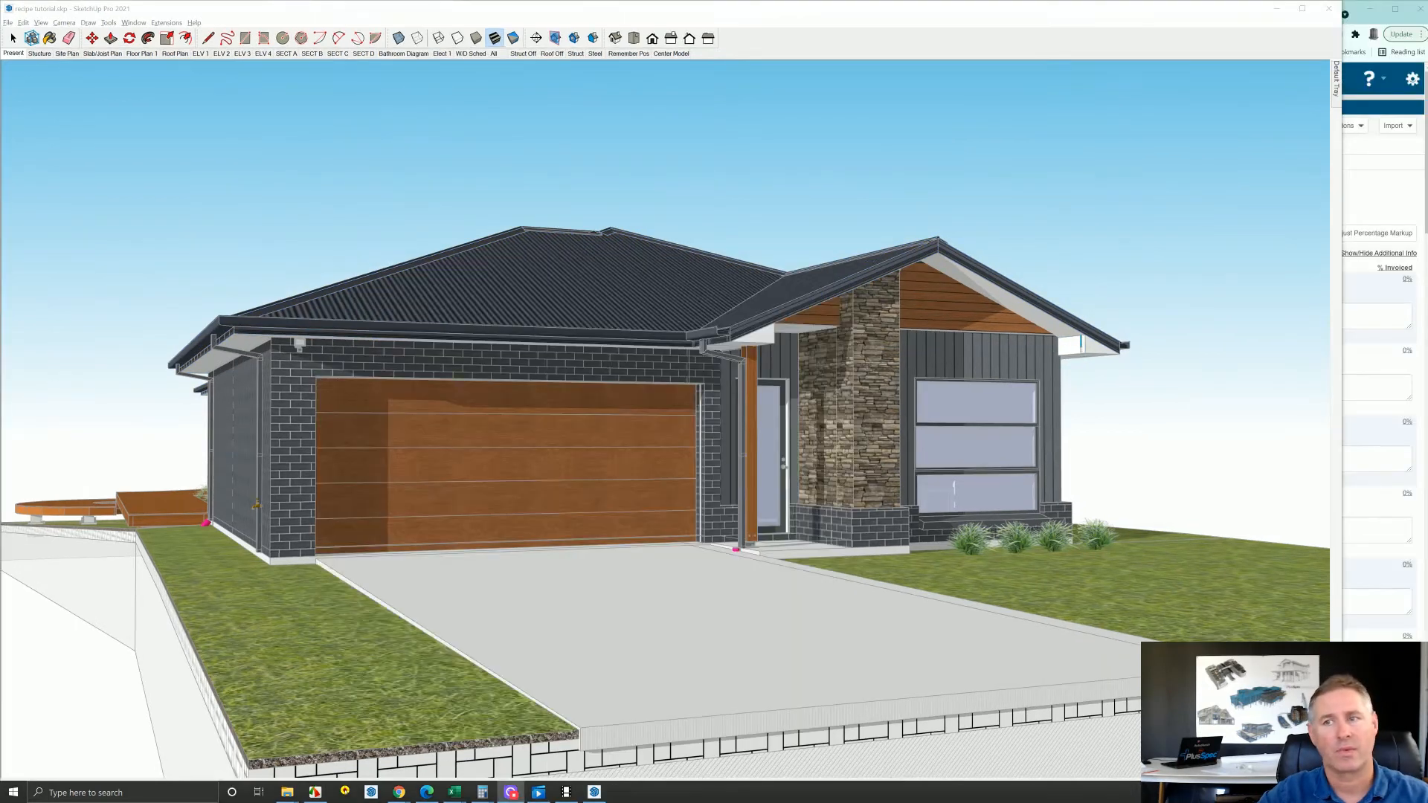
click(1368, 193)
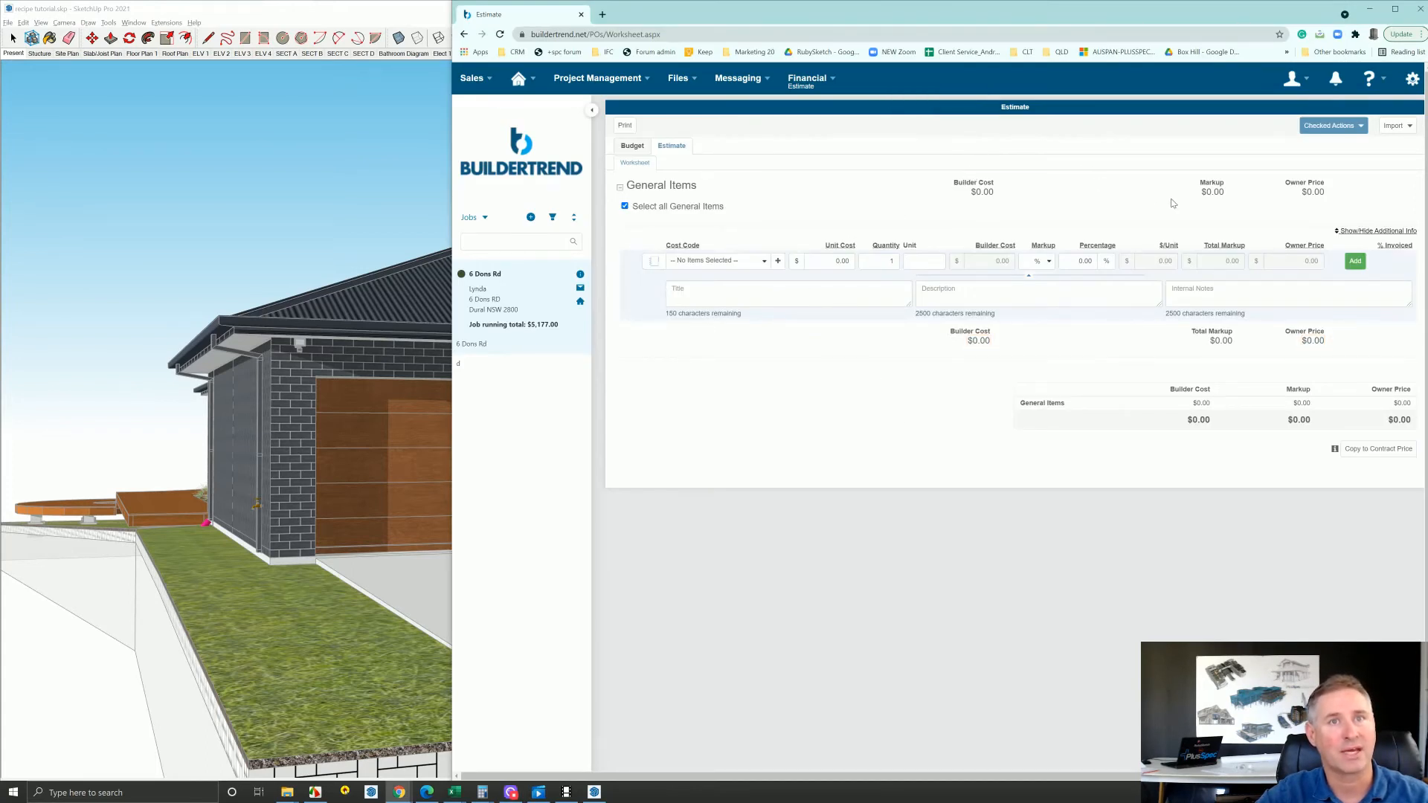
click(1397, 126)
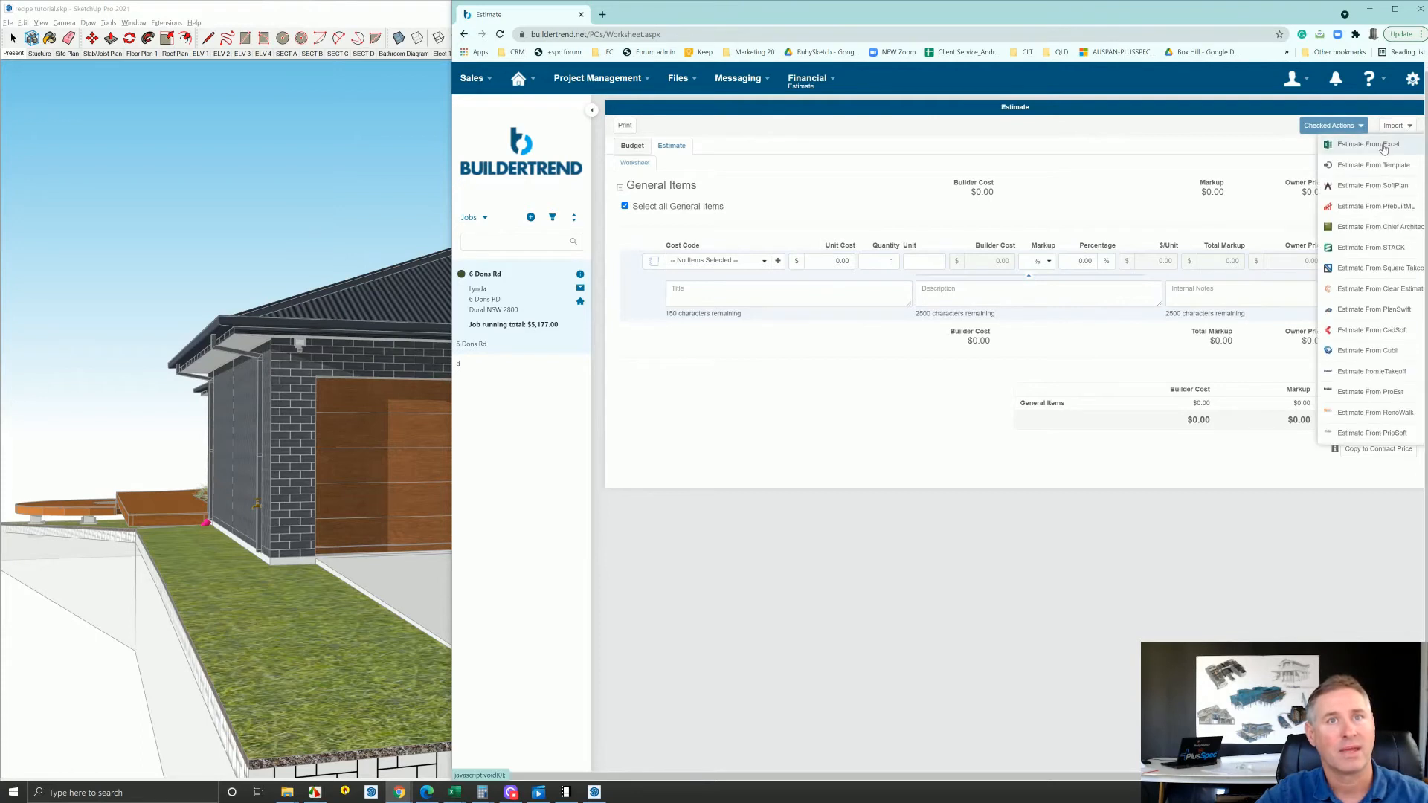
click(1384, 147)
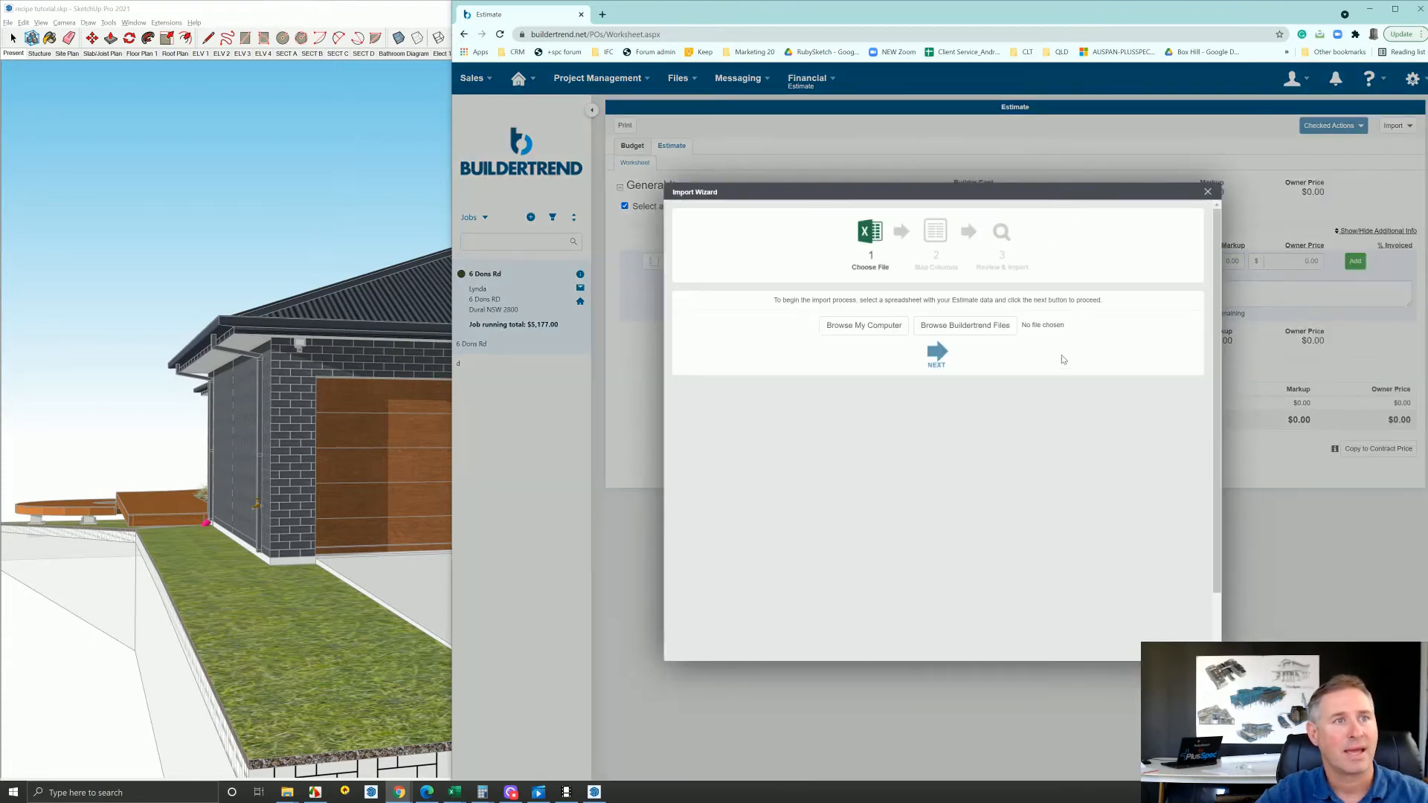
click(875, 327)
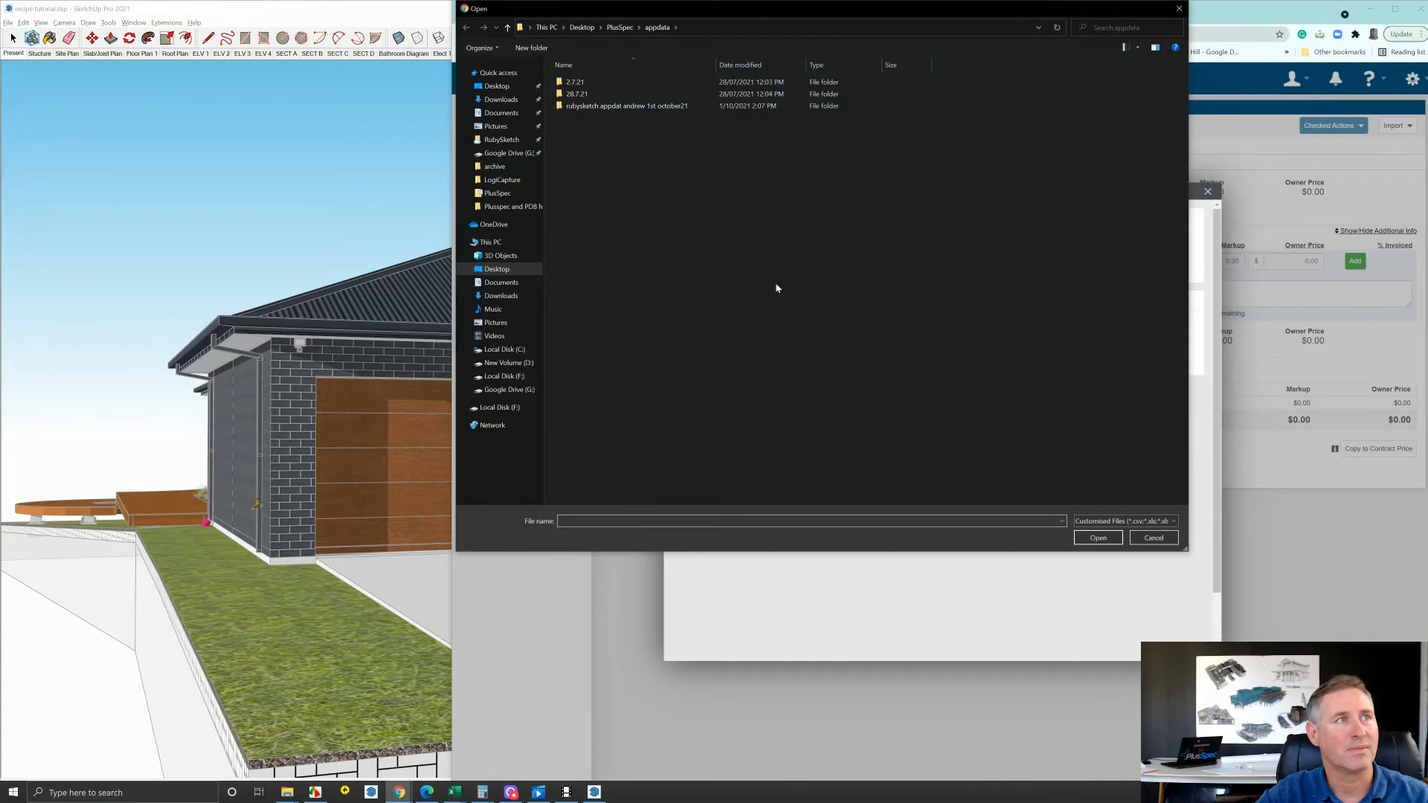
click(492, 74)
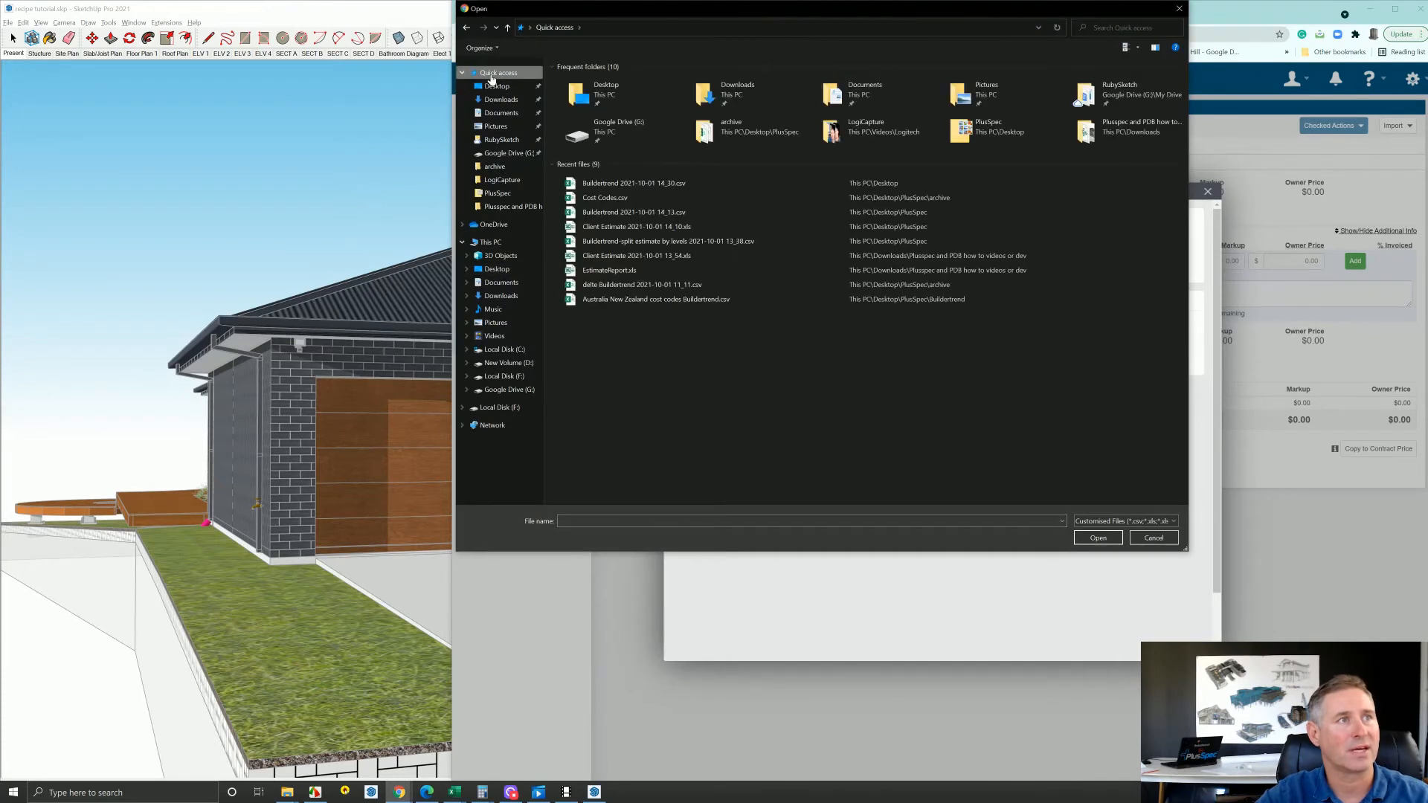
click(615, 184)
click(1117, 544)
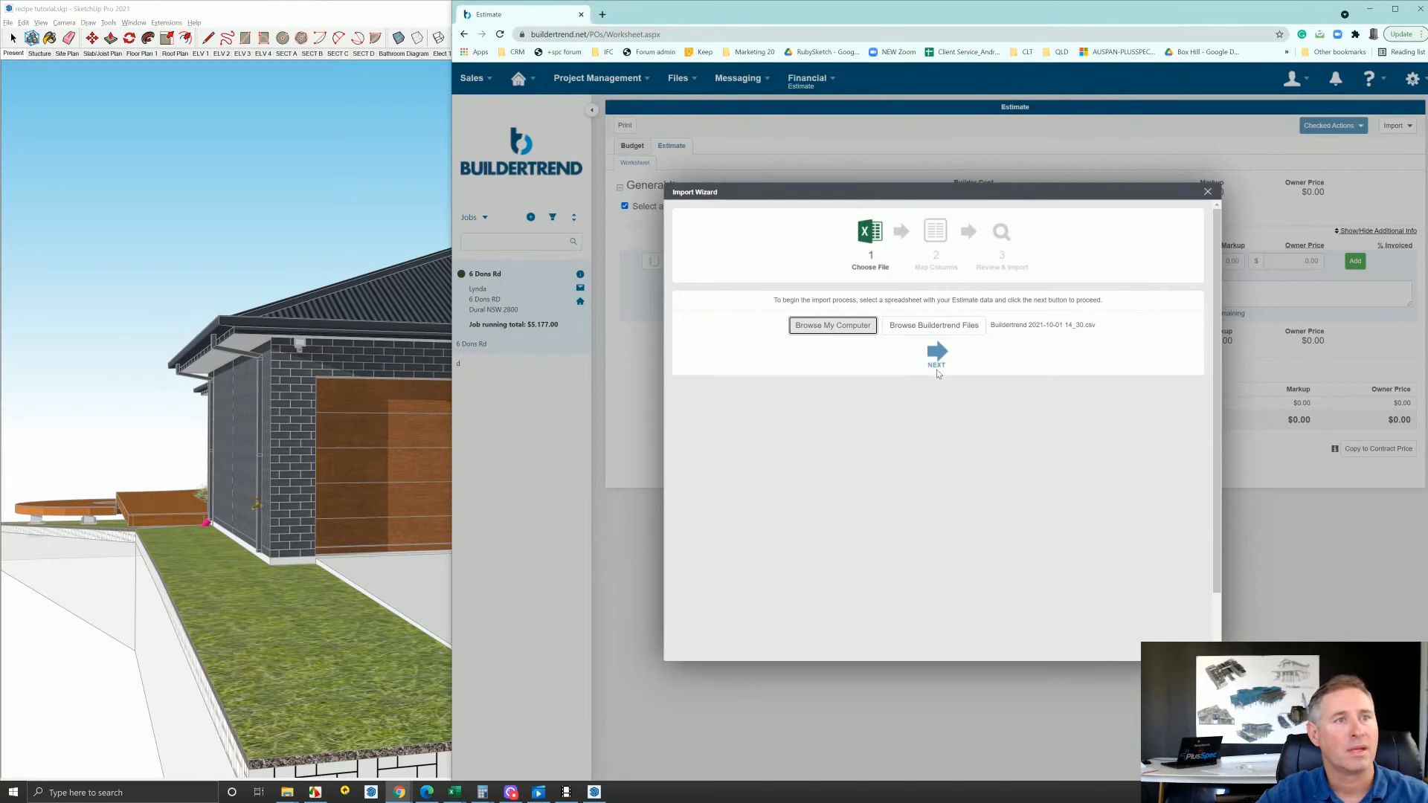
Accept the suggested column and cost code mappings and complete the estimate import
click(937, 352)
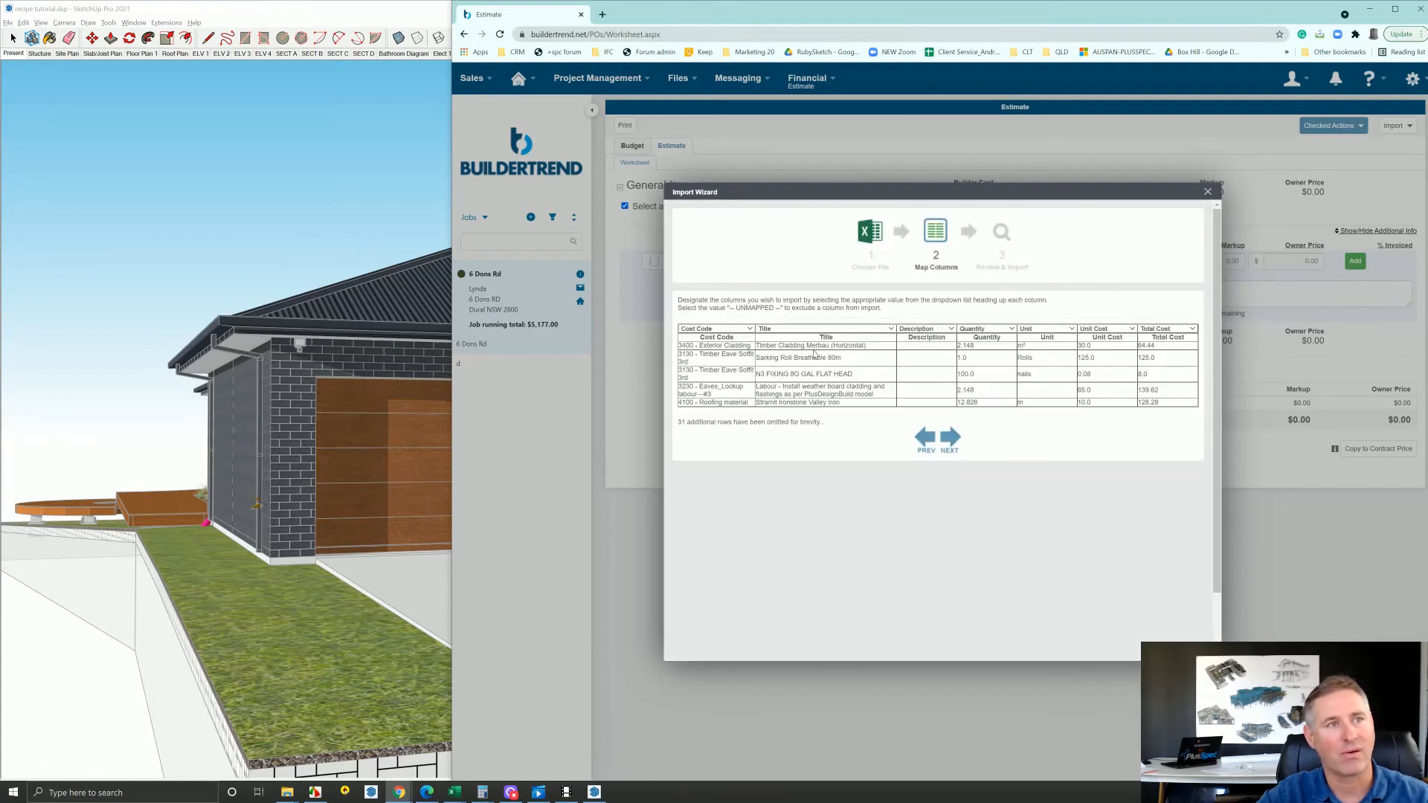
click(958, 440)
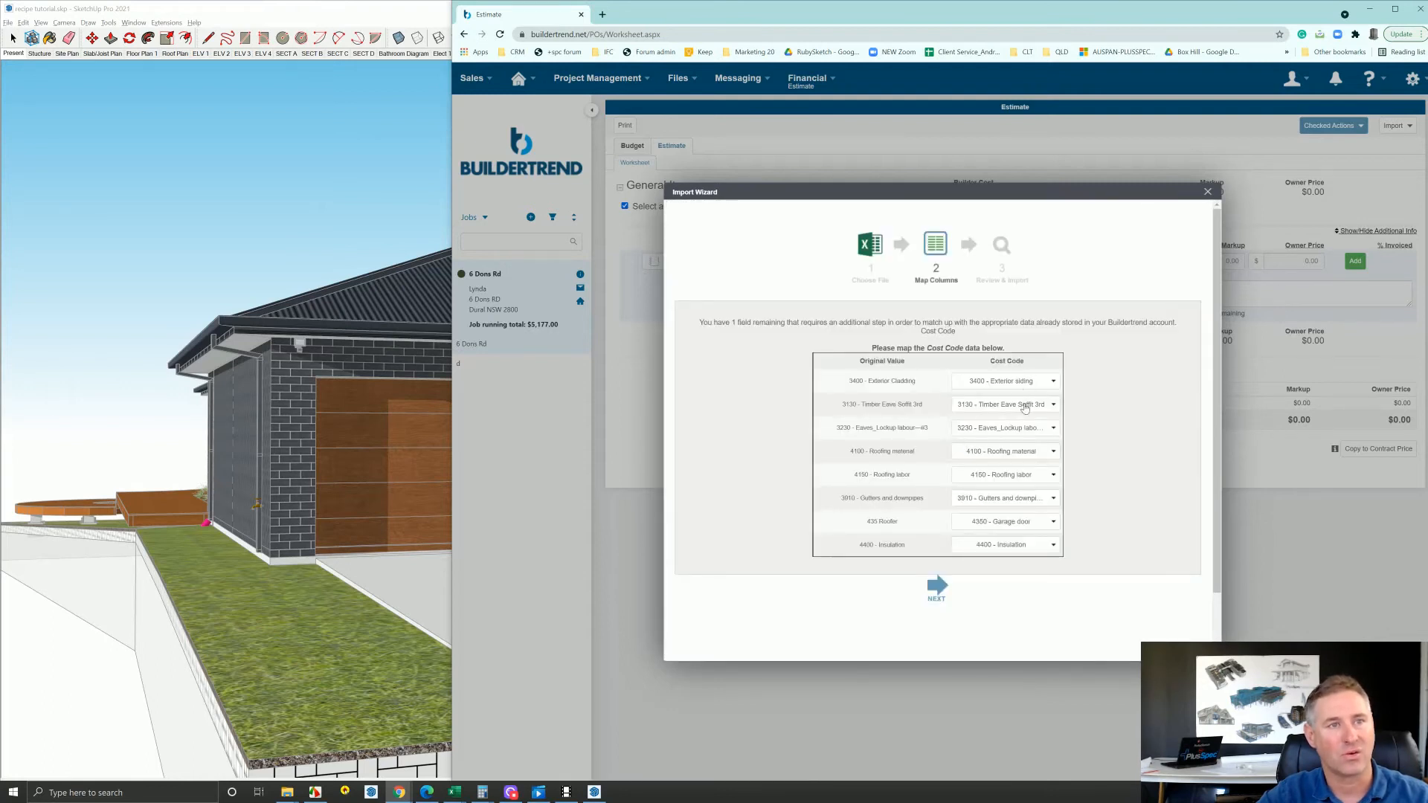
click(941, 592)
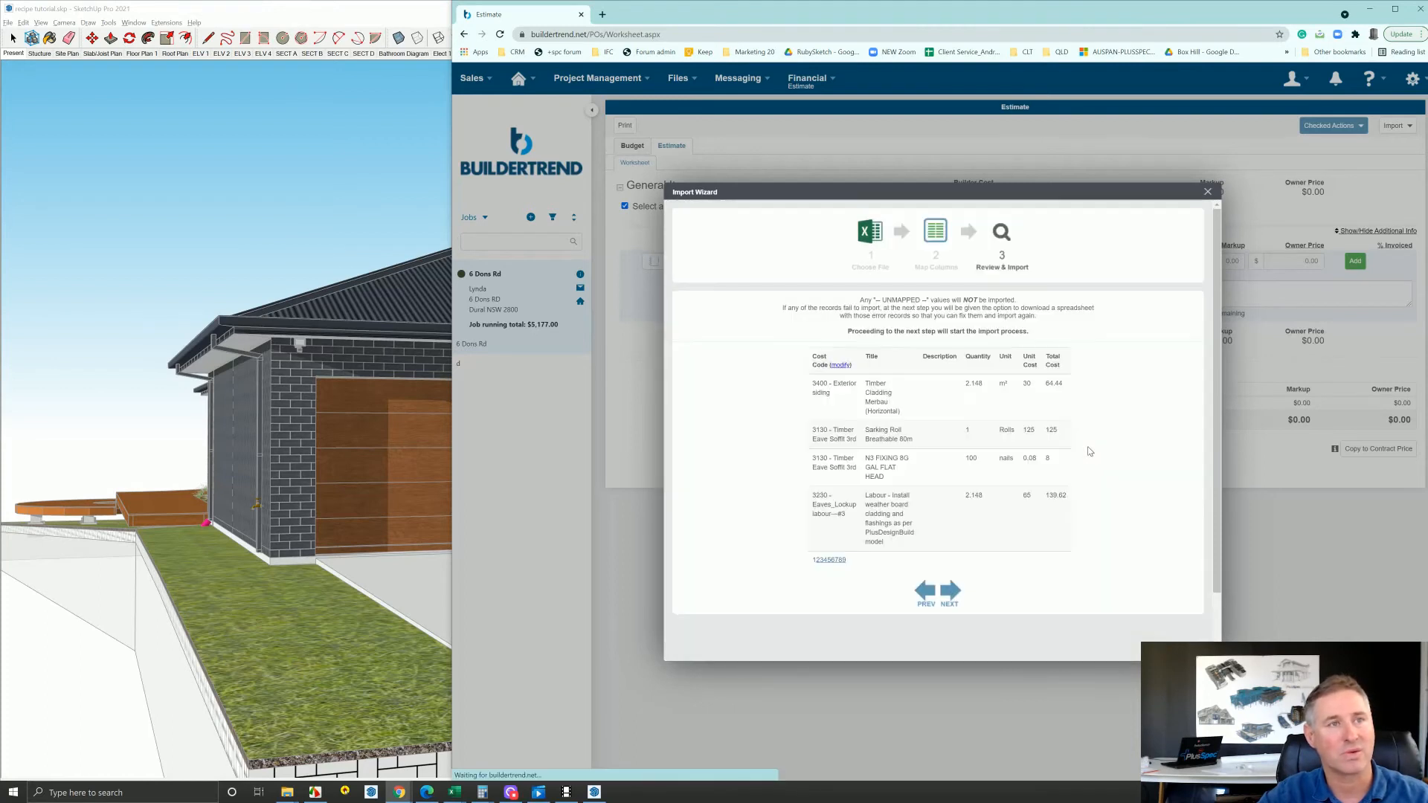
click(953, 596)
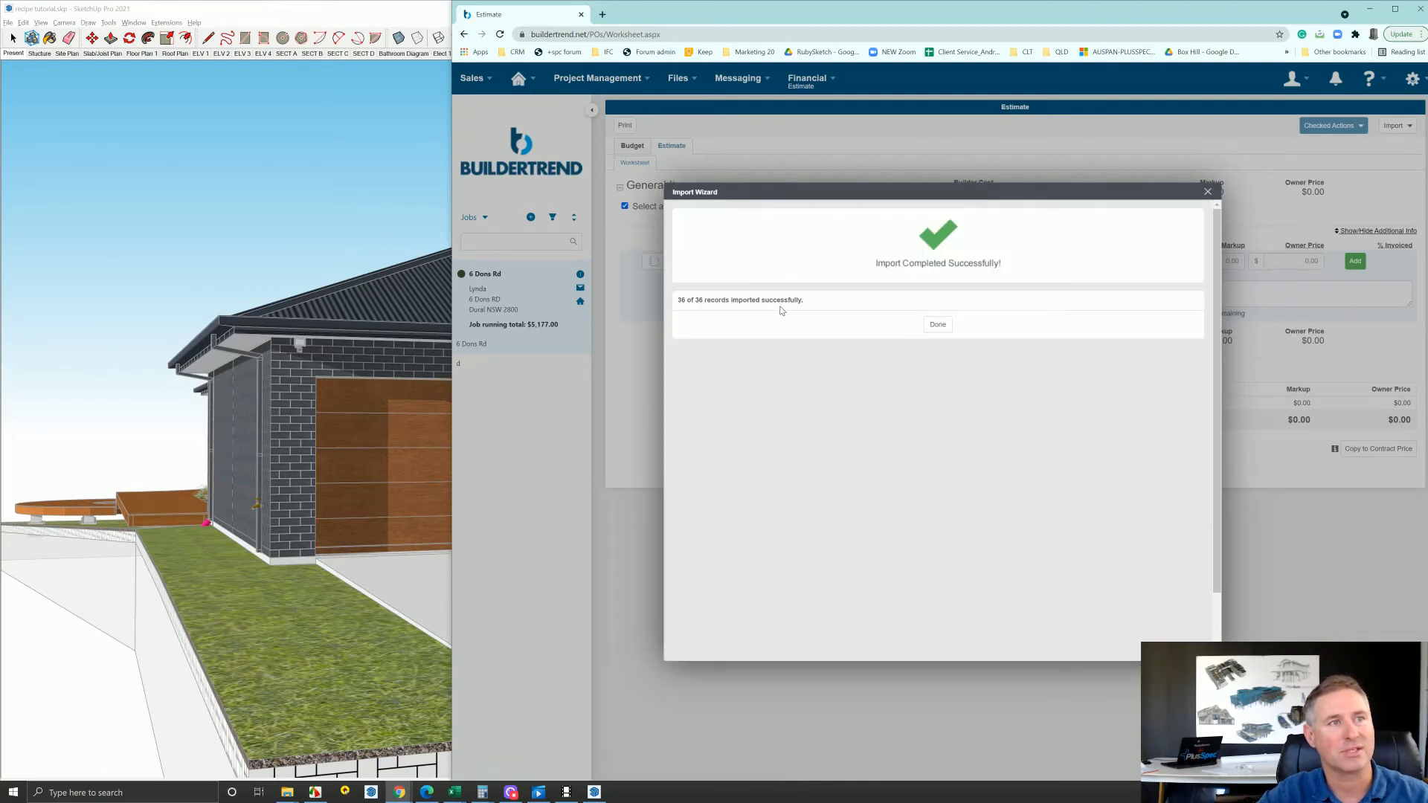
click(935, 328)
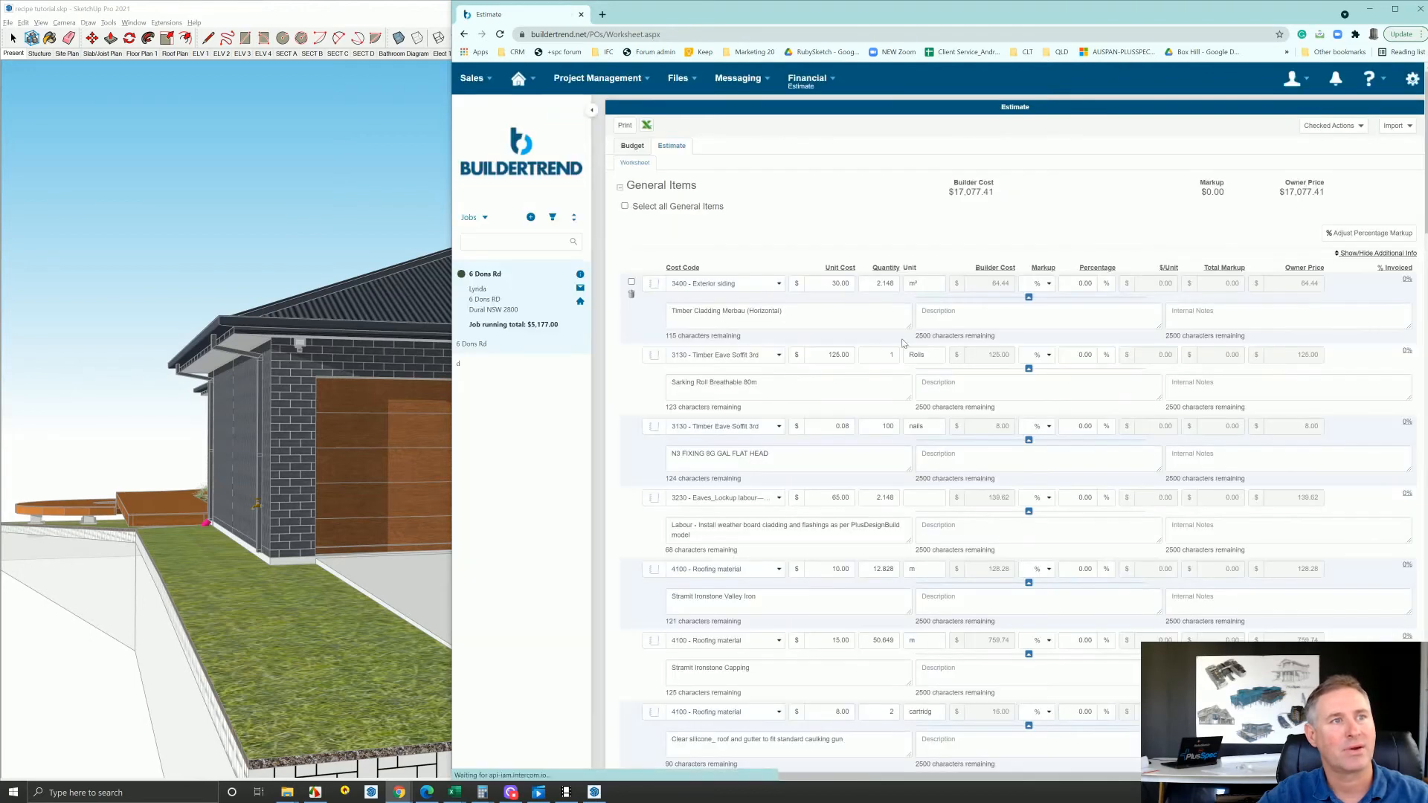
Review the titles, cost codes and quantities of the imported items in the estimate worksheet
drag(781, 311, 678, 311)
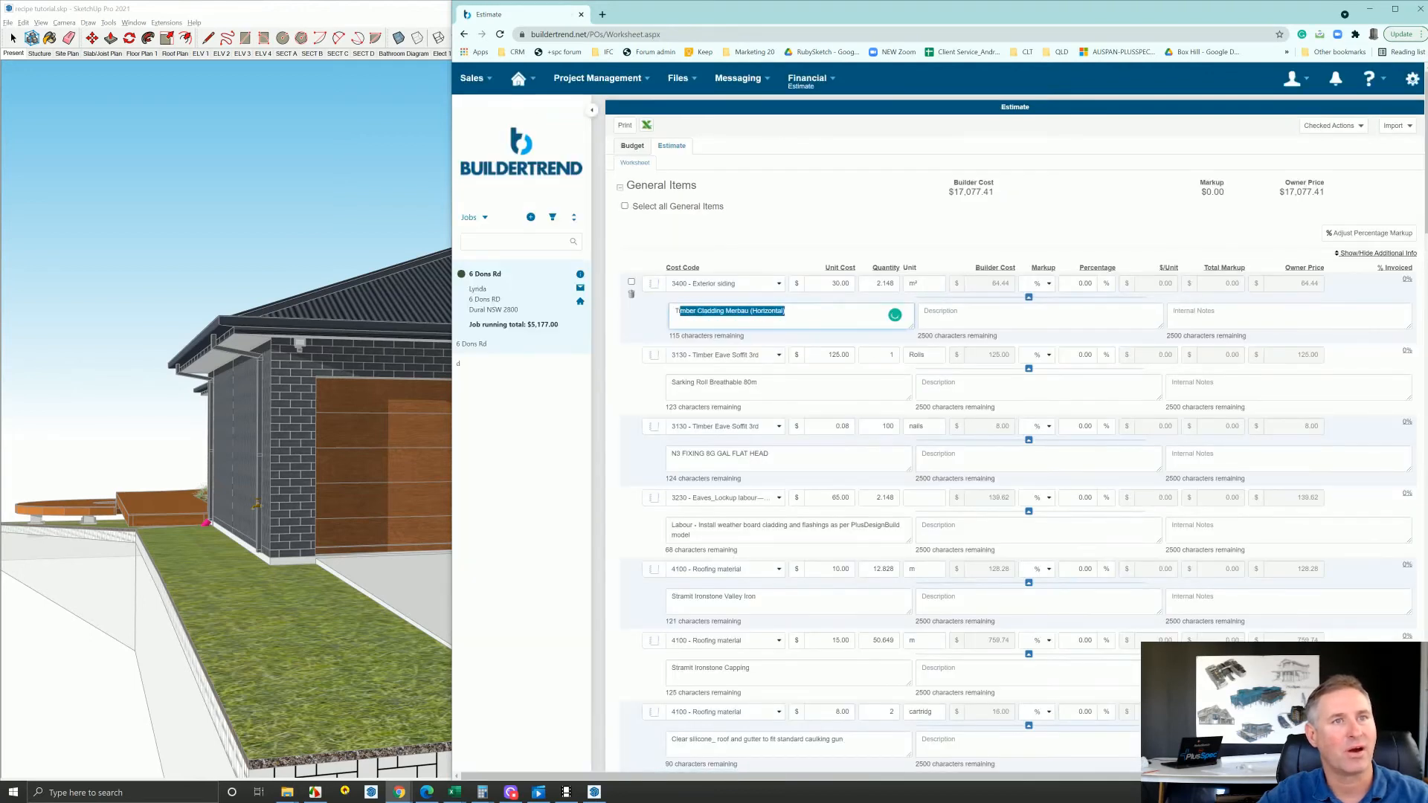
scroll(803, 327, down, 5)
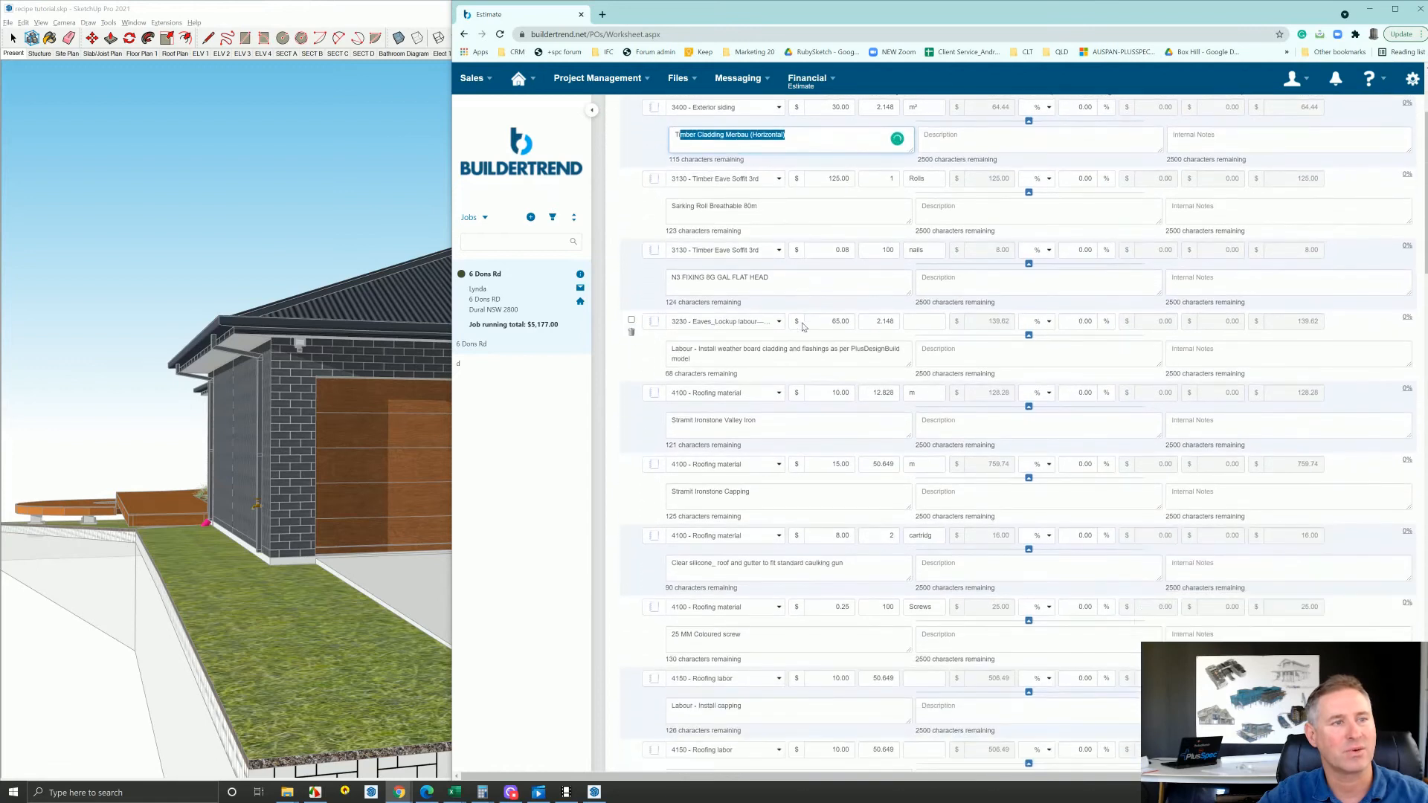
scroll(803, 327, down, 6)
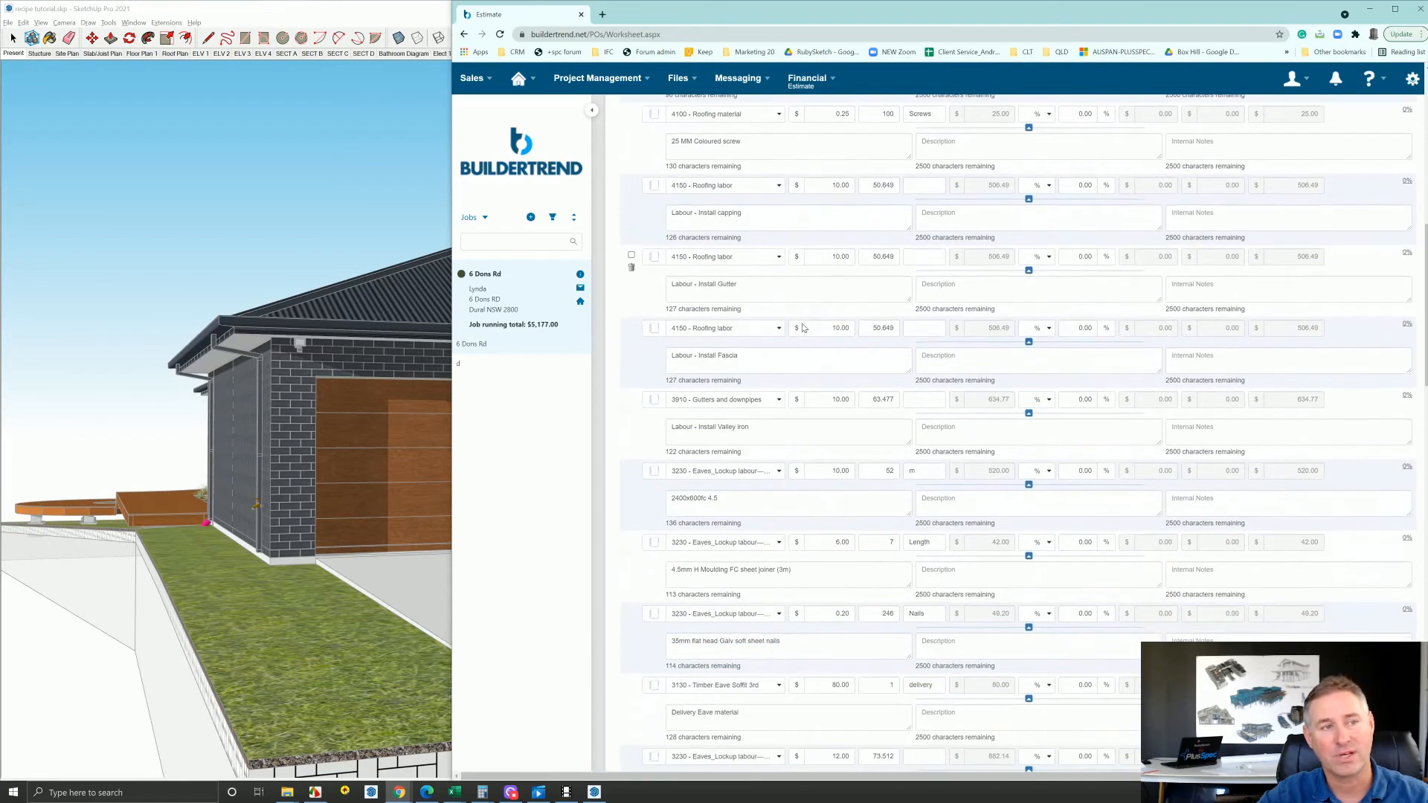
scroll(804, 328, down, 5)
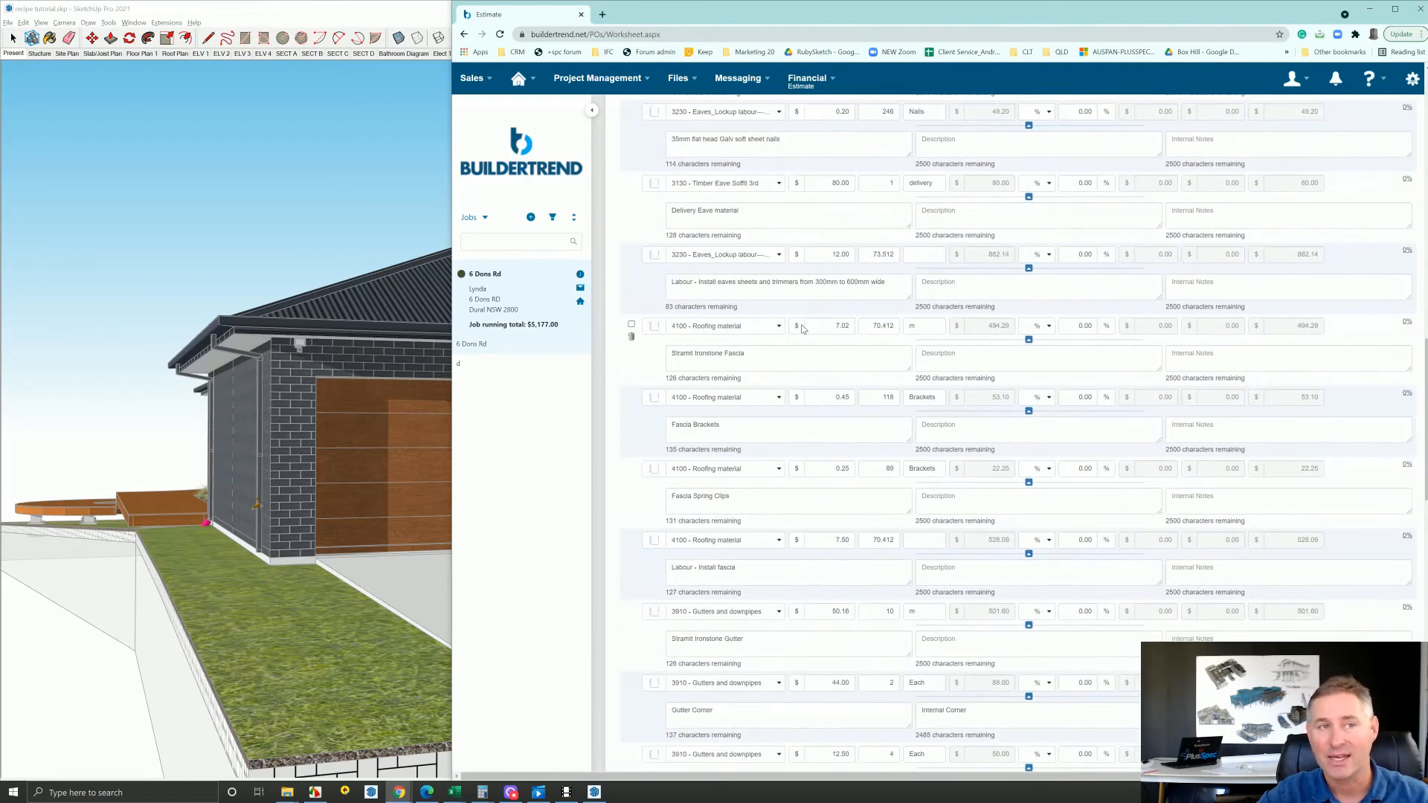
click(445, 234)
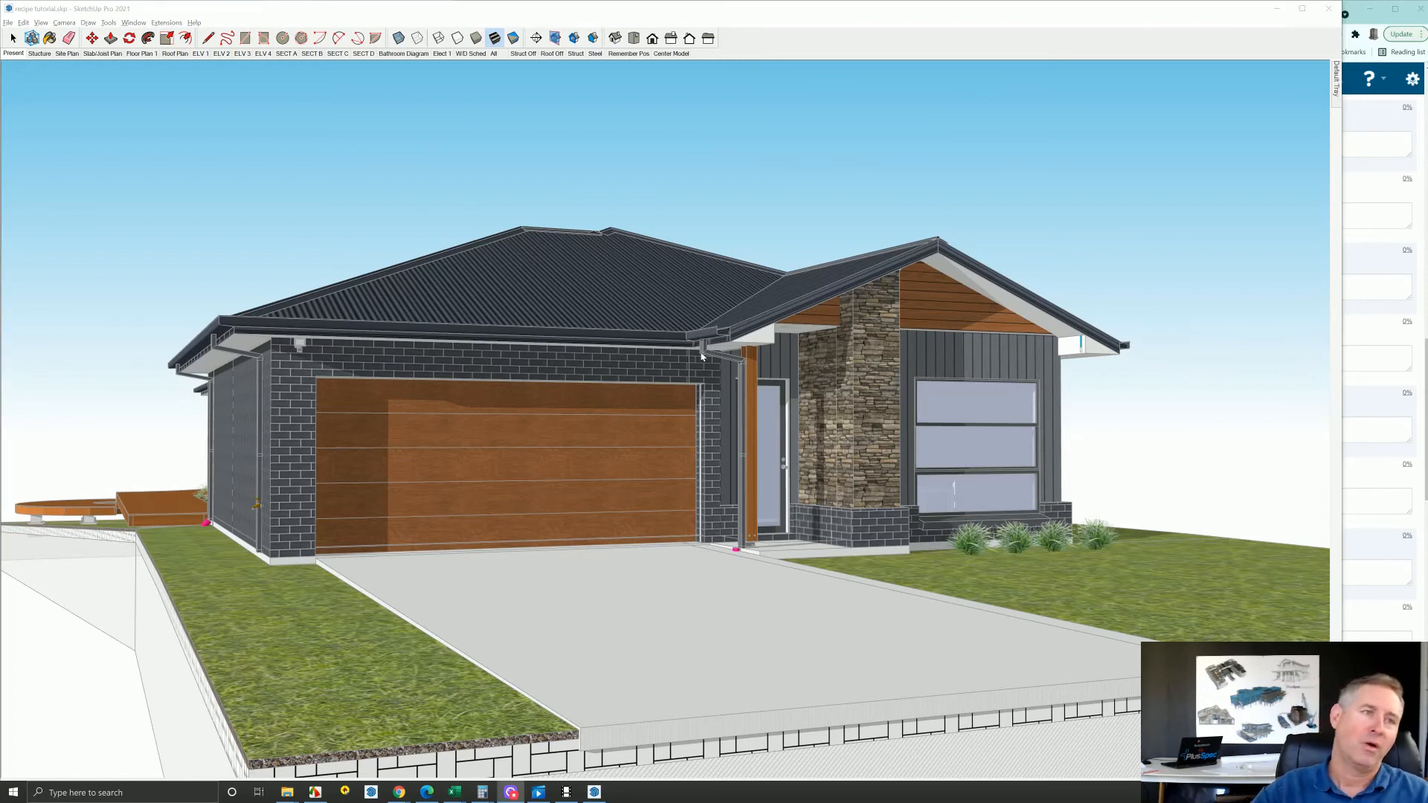
mouse_move(702, 355)
mouse_down()
mouse_move(1000, 431)
mouse_move(1064, 422)
mouse_move(766, 379)
mouse_up()
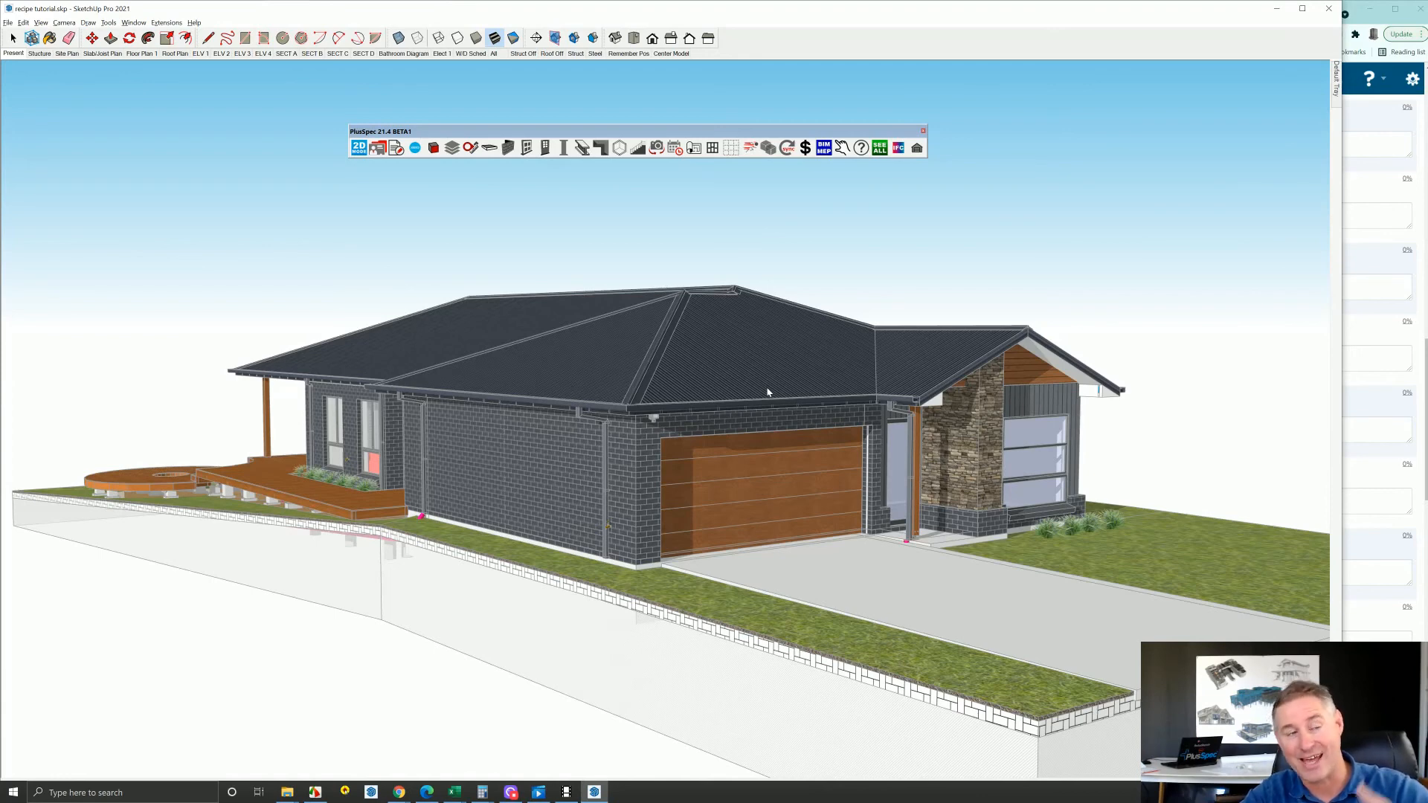
scroll(768, 392, up, 6)
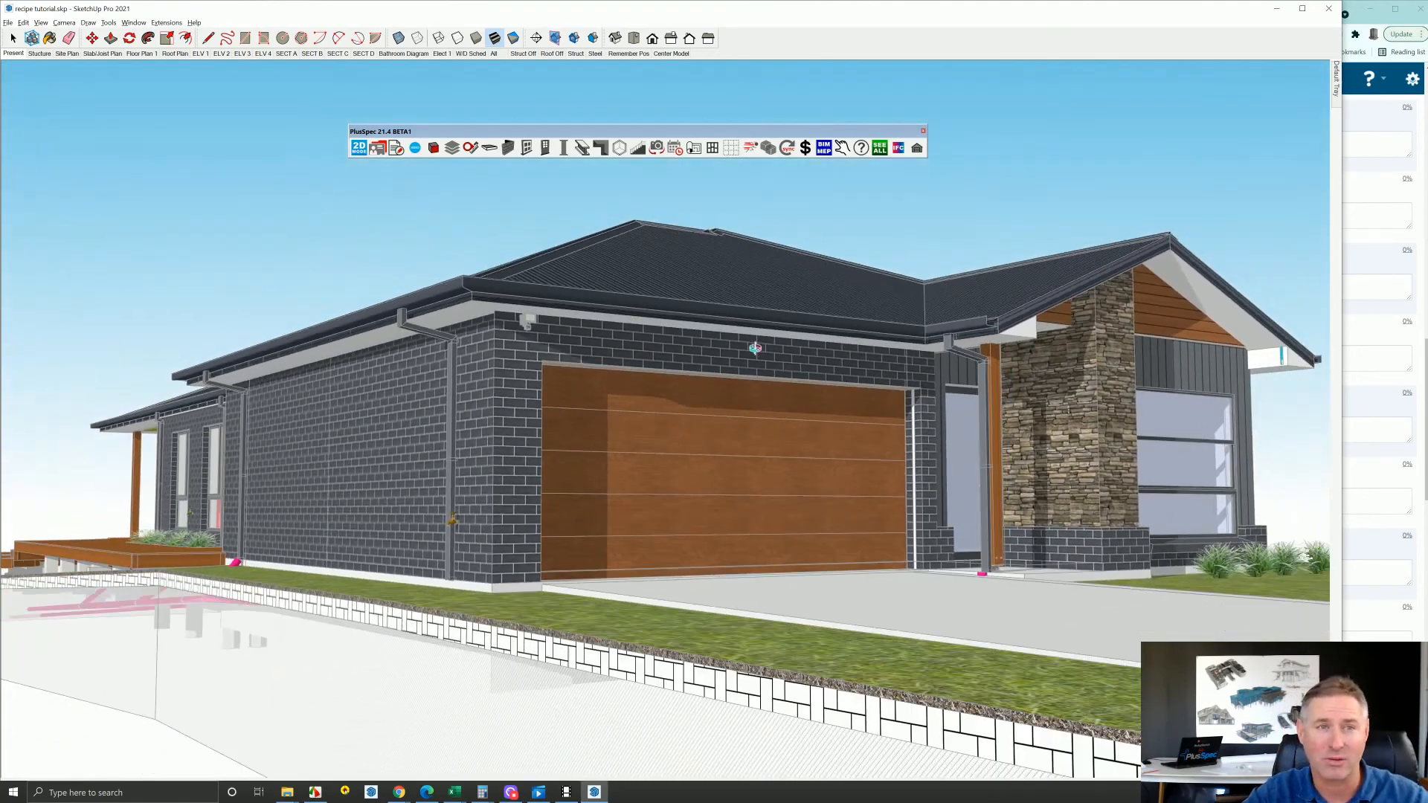